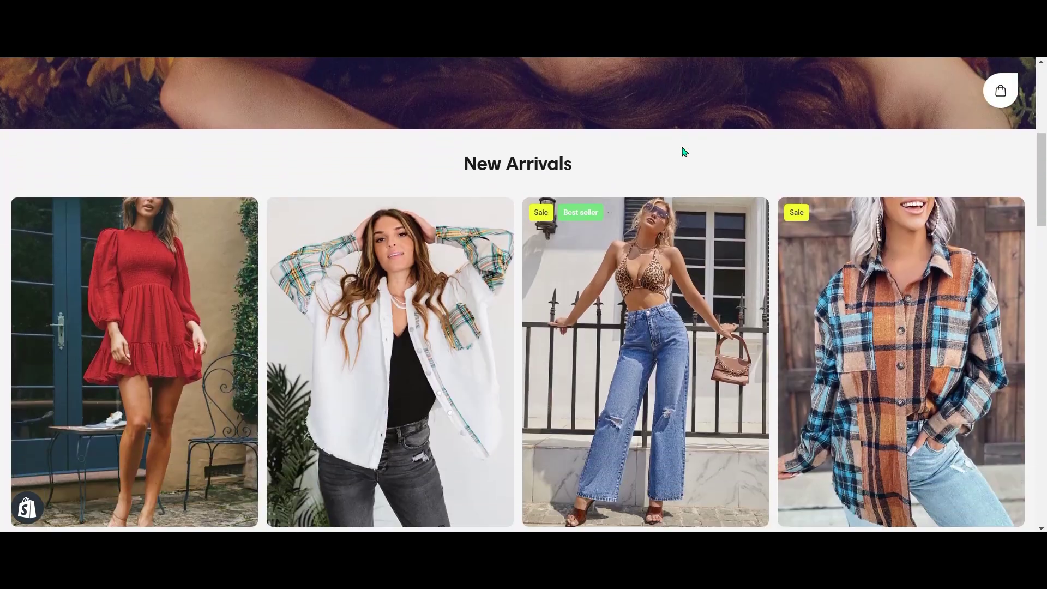
# Open Ashley Pants and check its size chart's WAIST and HIPS columns.
pyautogui.click(653, 227)
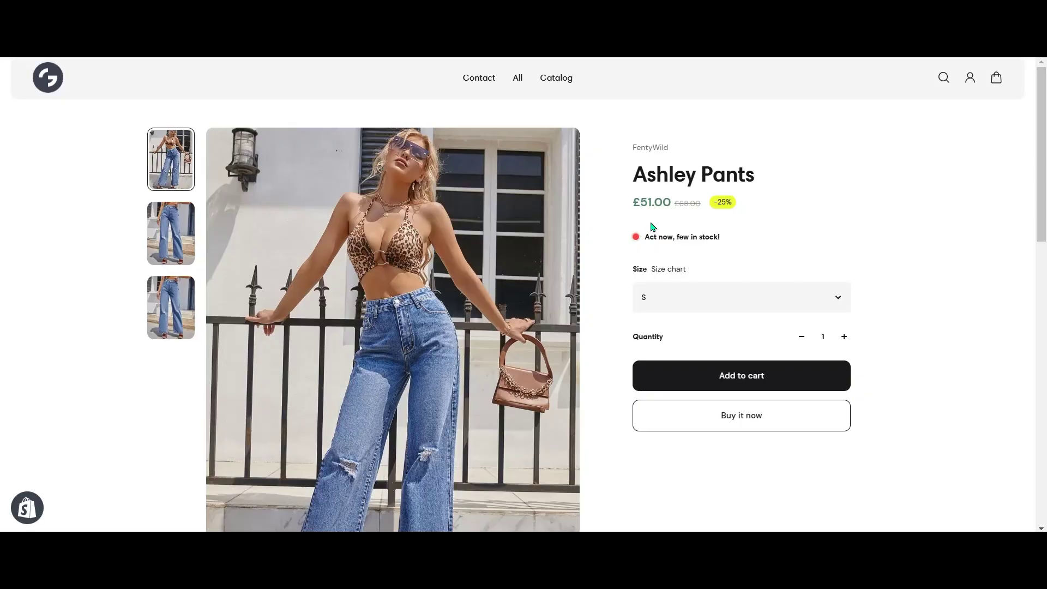
pyautogui.click(676, 270)
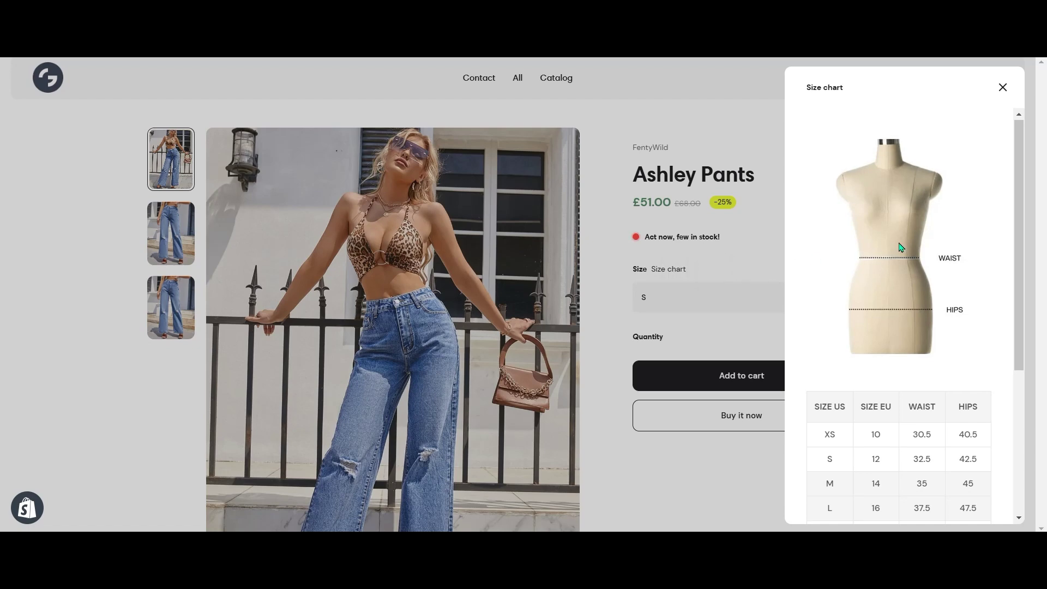
pyautogui.scroll(-4, 901, 247)
pyautogui.doubleClick(923, 204)
pyautogui.doubleClick(963, 203)
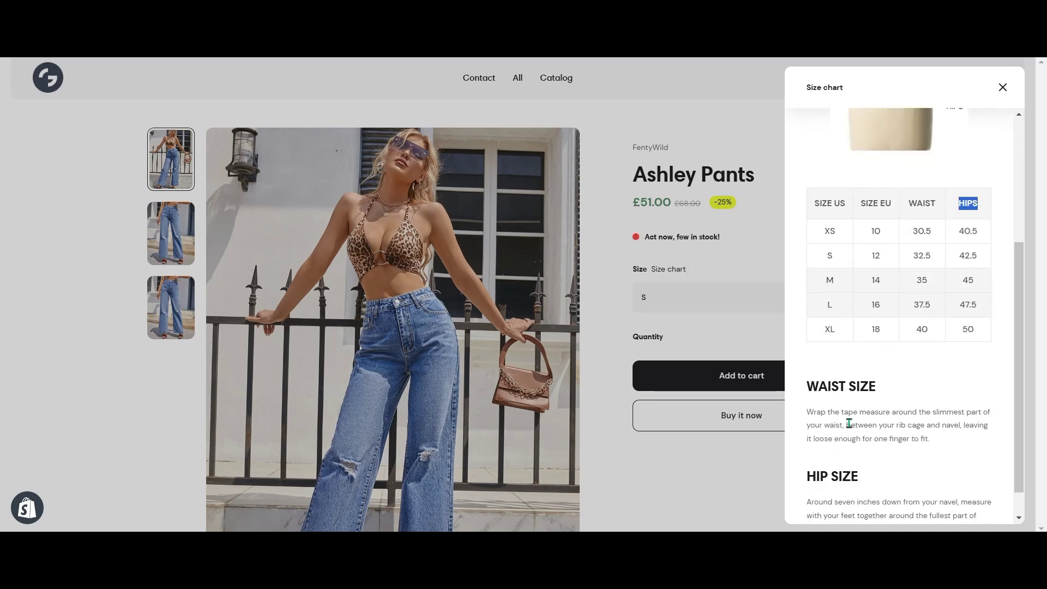
pyautogui.click(637, 464)
pyautogui.scroll(-5, 600, 415)
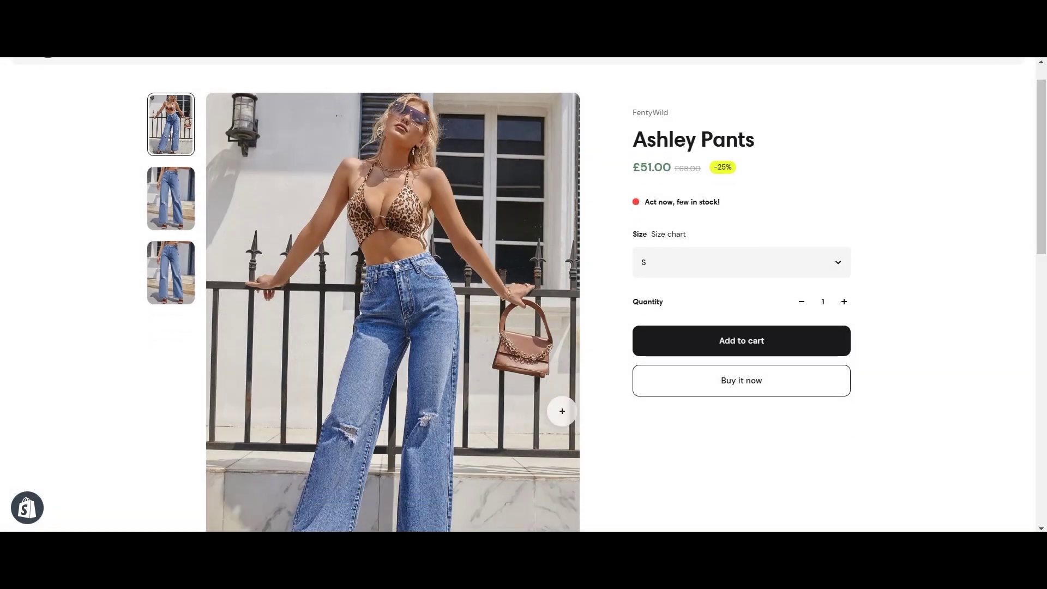
pyautogui.scroll(-3, 577, 374)
# Open Blerina Chest Sweatshirt and check its size chart's BUST and WAIST columns.
pyautogui.click(327, 360)
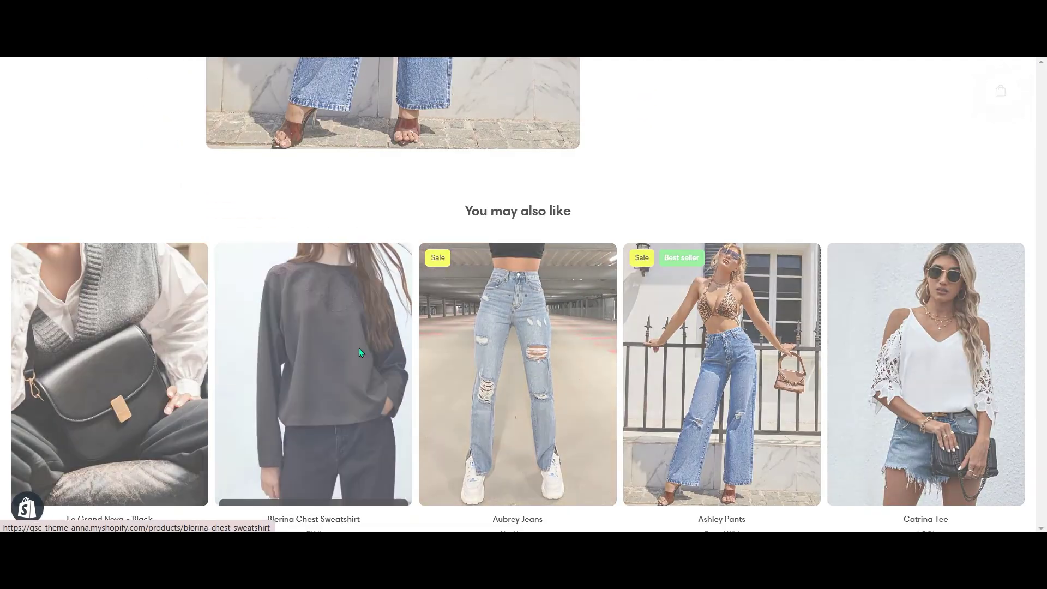
pyautogui.scroll(-1, 534, 267)
pyautogui.click(666, 227)
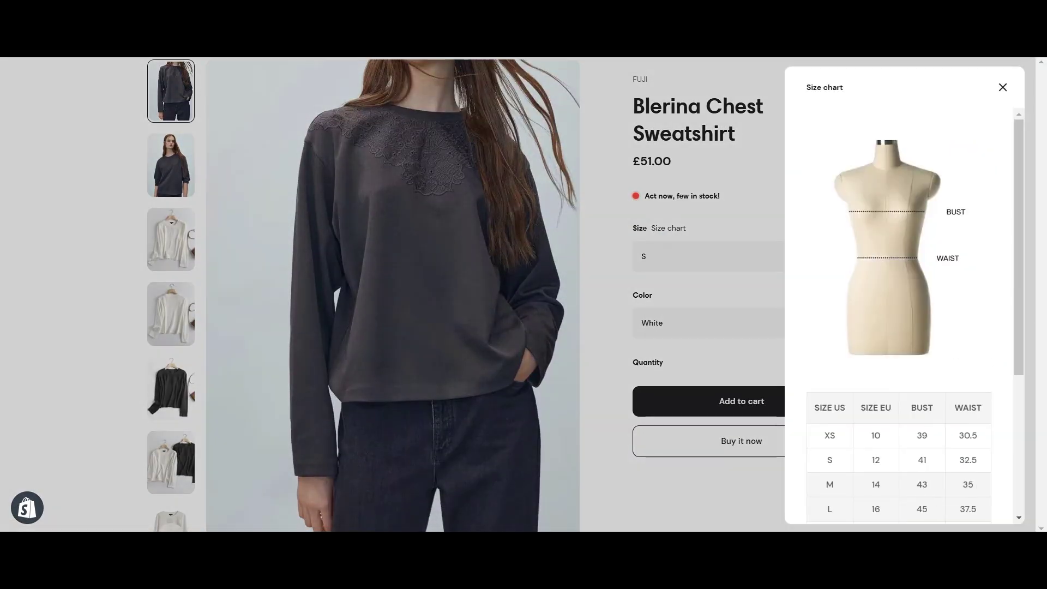
pyautogui.scroll(-1, 922, 376)
pyautogui.doubleClick(922, 339)
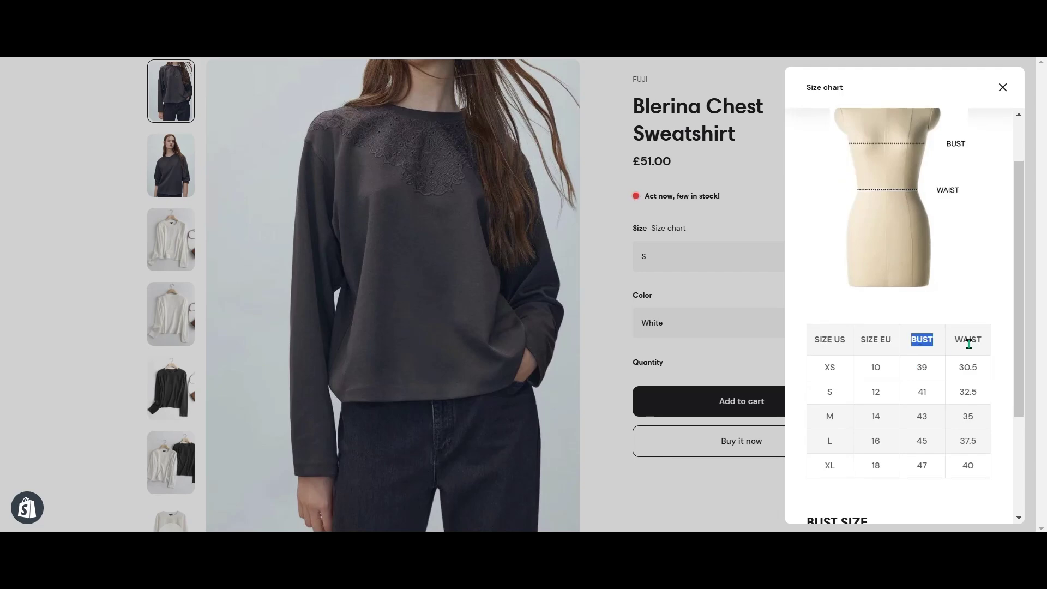
pyautogui.doubleClick(953, 342)
pyautogui.scroll(-3, 949, 341)
pyautogui.scroll(4, 946, 341)
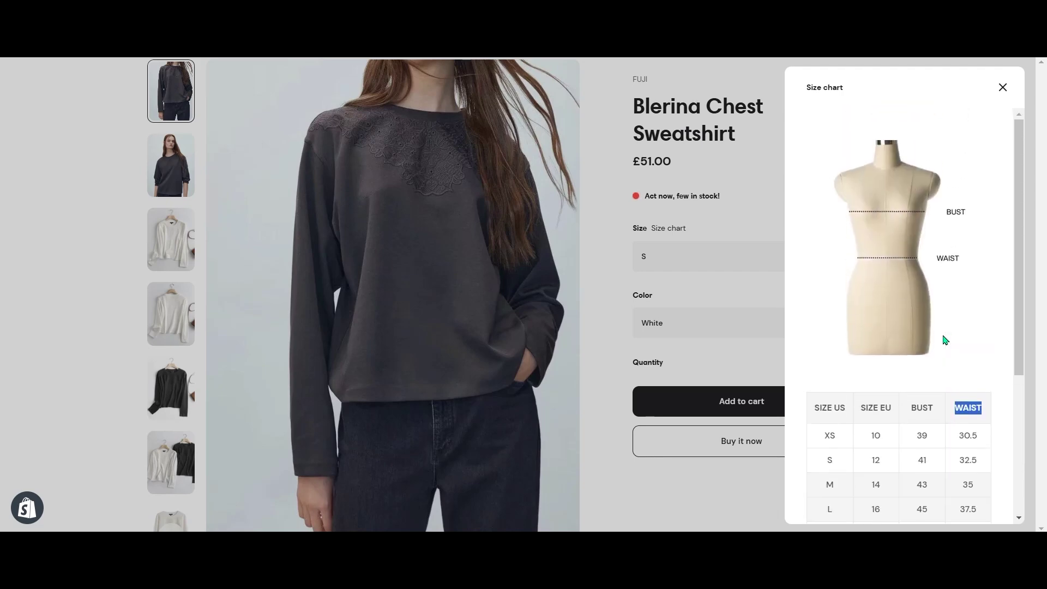
pyautogui.click(600, 228)
pyautogui.scroll(-8, 601, 234)
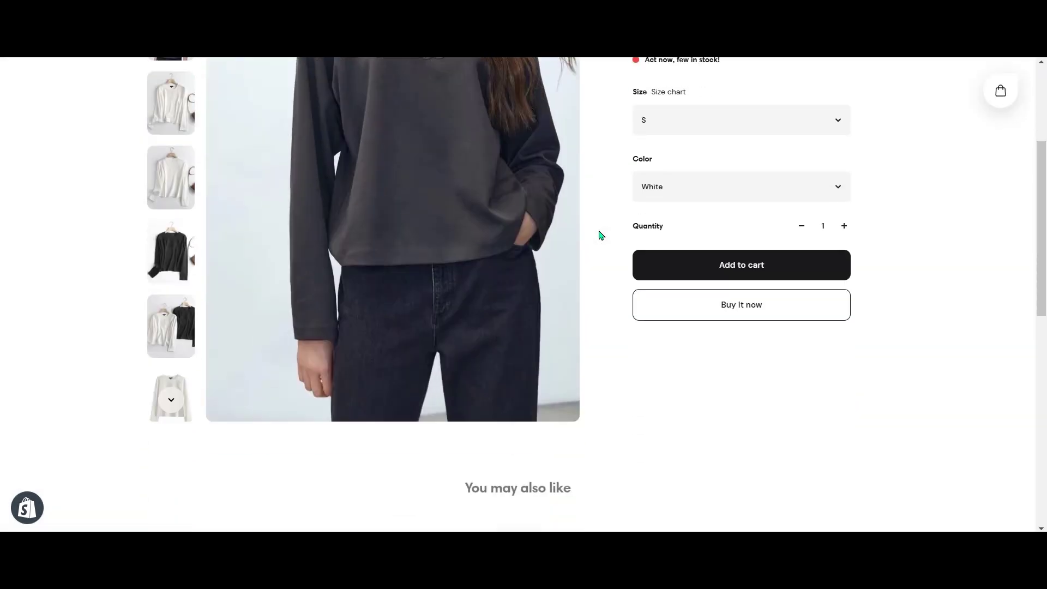
# Open the Le Grand Nova - Black product.
pyautogui.click(136, 343)
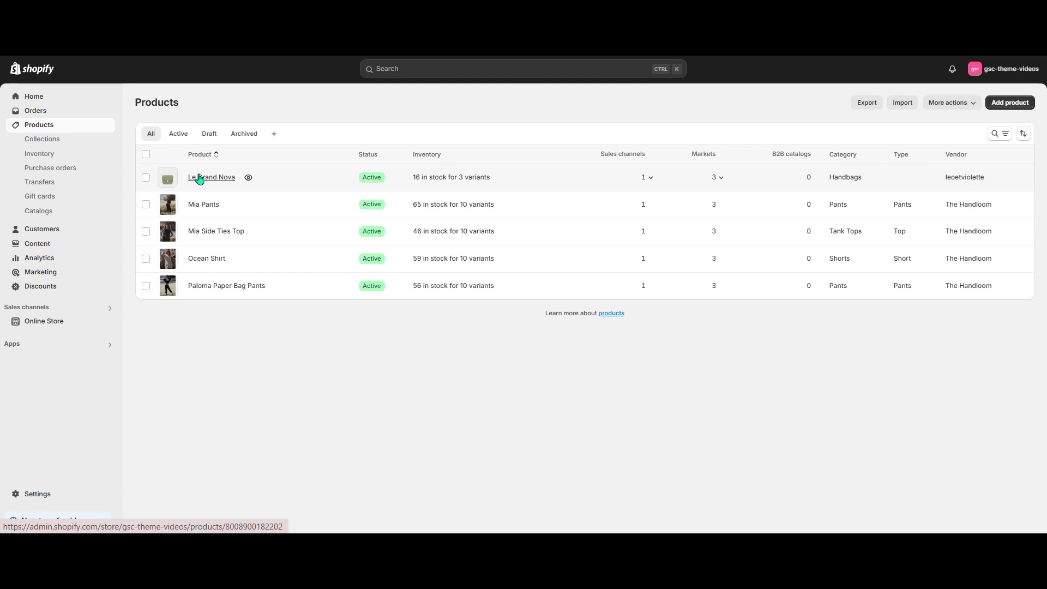
# Under Online Store > Pages, add a new page titled 'Size Chart for Tops'.
pyautogui.click(70, 325)
pyautogui.click(43, 280)
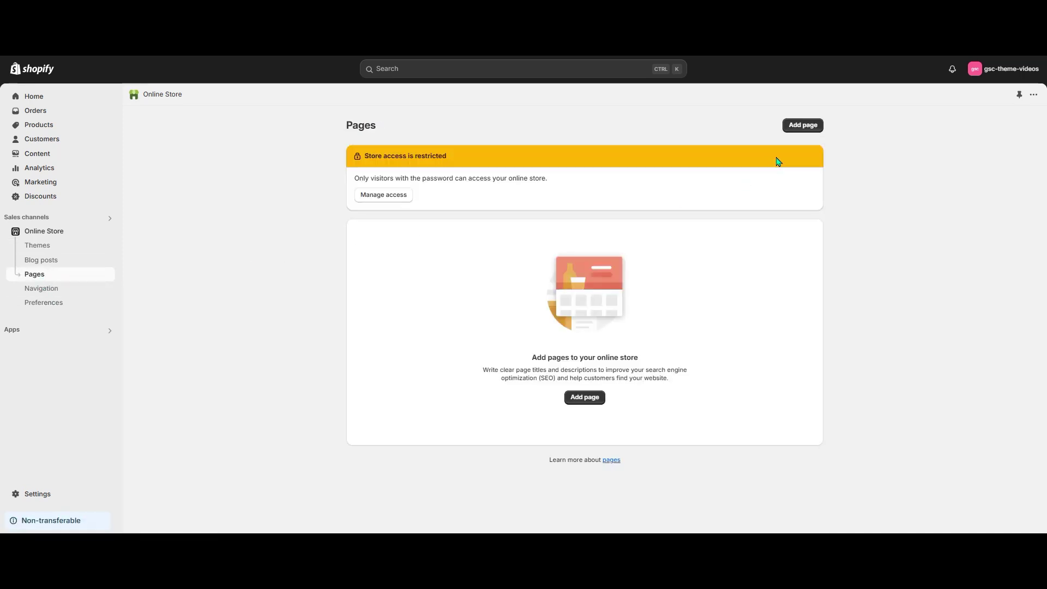
pyautogui.click(800, 129)
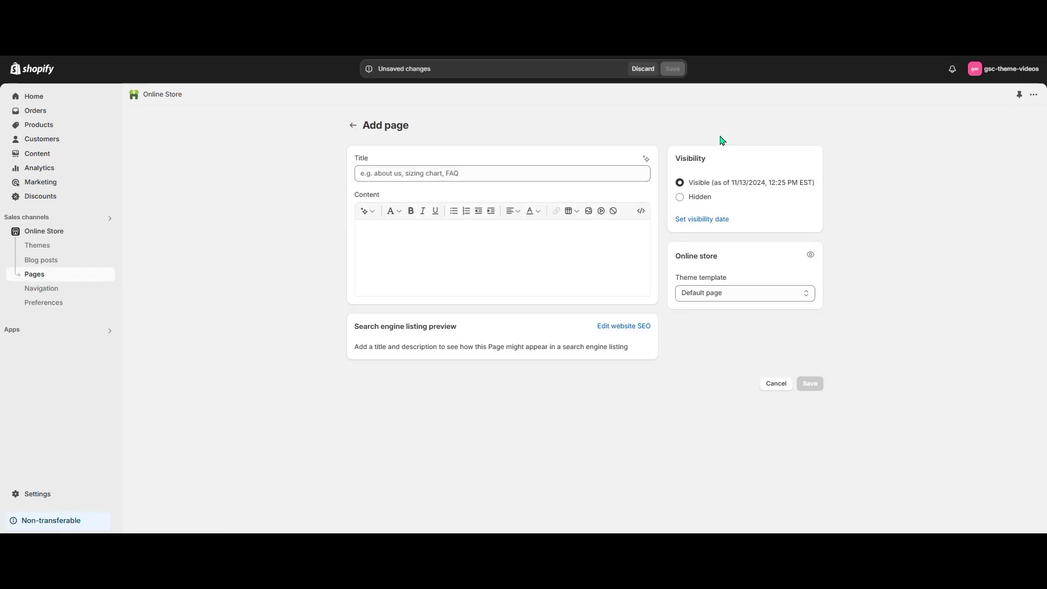
pyautogui.click(441, 171)
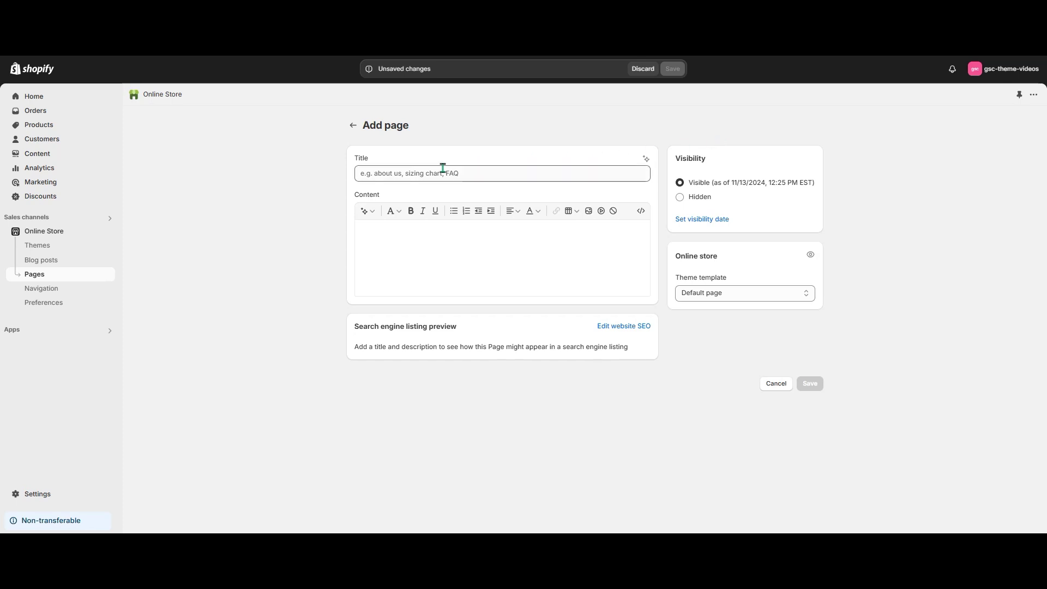
pyautogui.write('Size Chart for Tops')
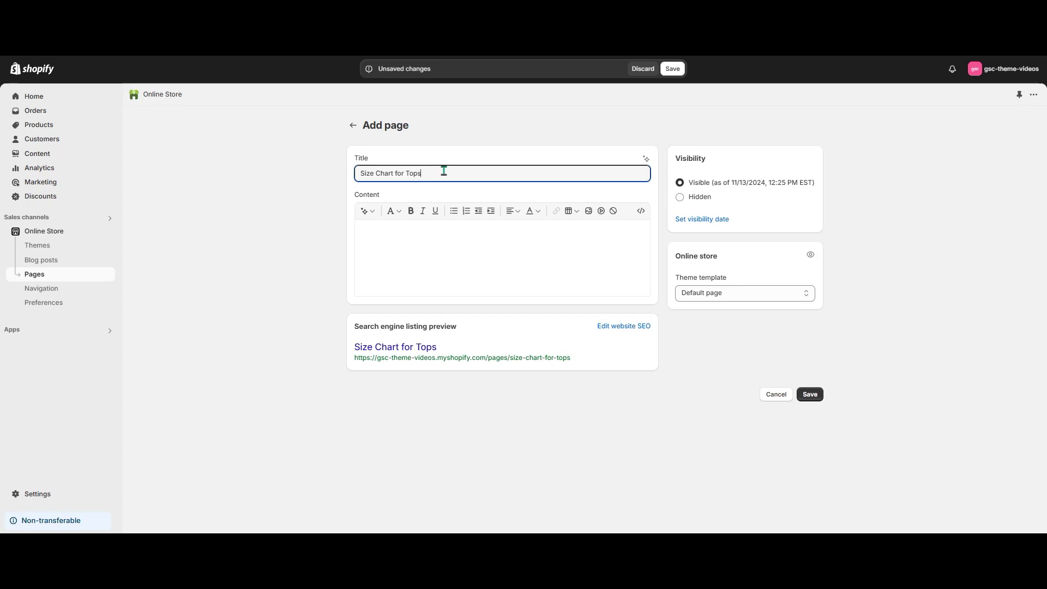
# Paste the size chart table HTML into the page's HTML view and save.
pyautogui.click(642, 212)
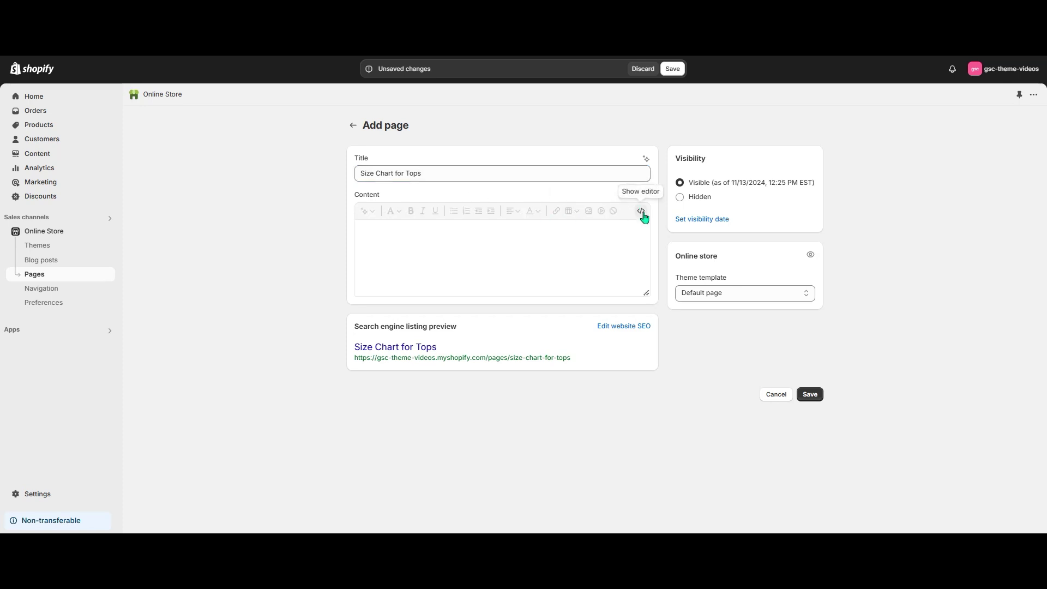
pyautogui.click(551, 233)
pyautogui.hotkey('ctrl', 'v')
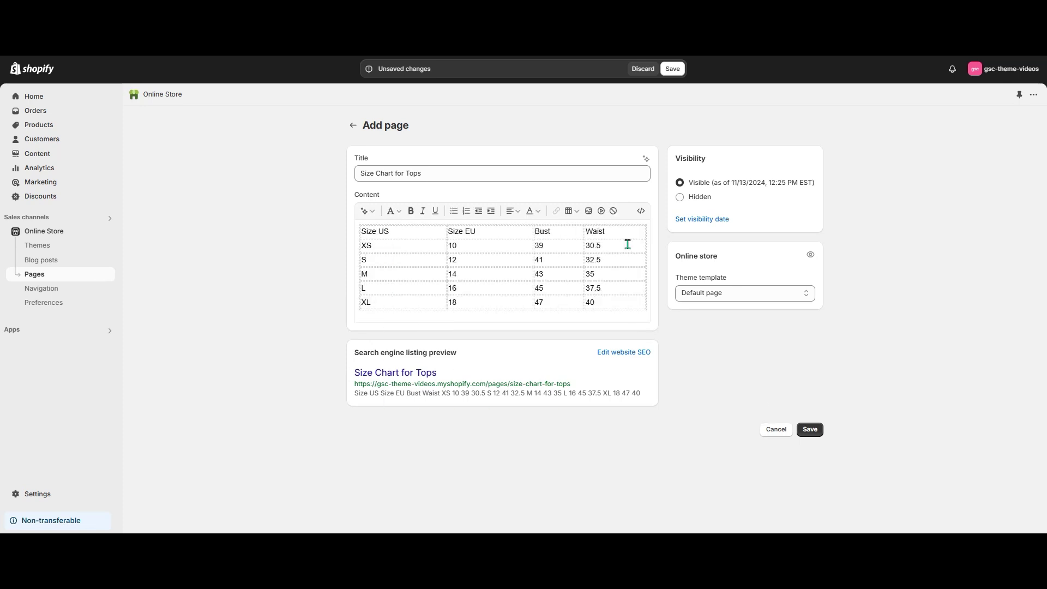
pyautogui.click(642, 211)
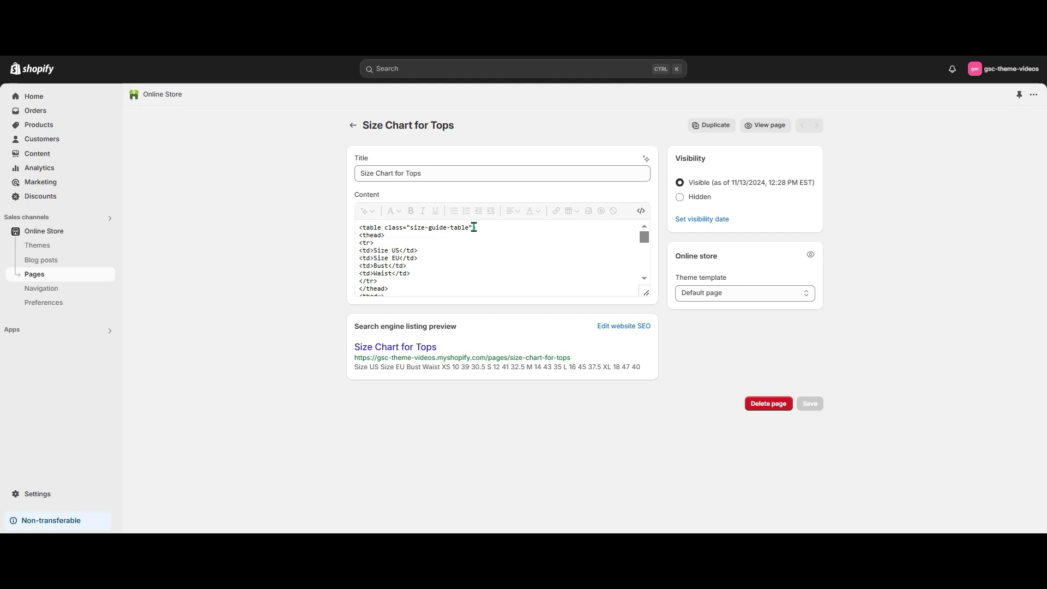
# Delete the size-guide-table class from the table tag and save the page.
pyautogui.moveTo(474, 227); pyautogui.dragTo(390, 230)
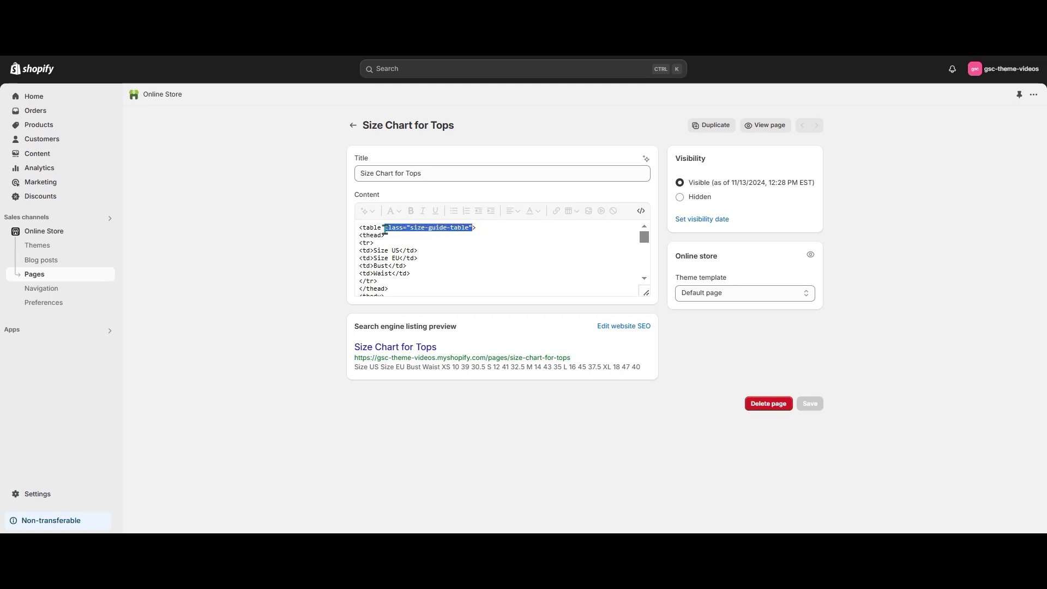
pyautogui.press('BackSpace')
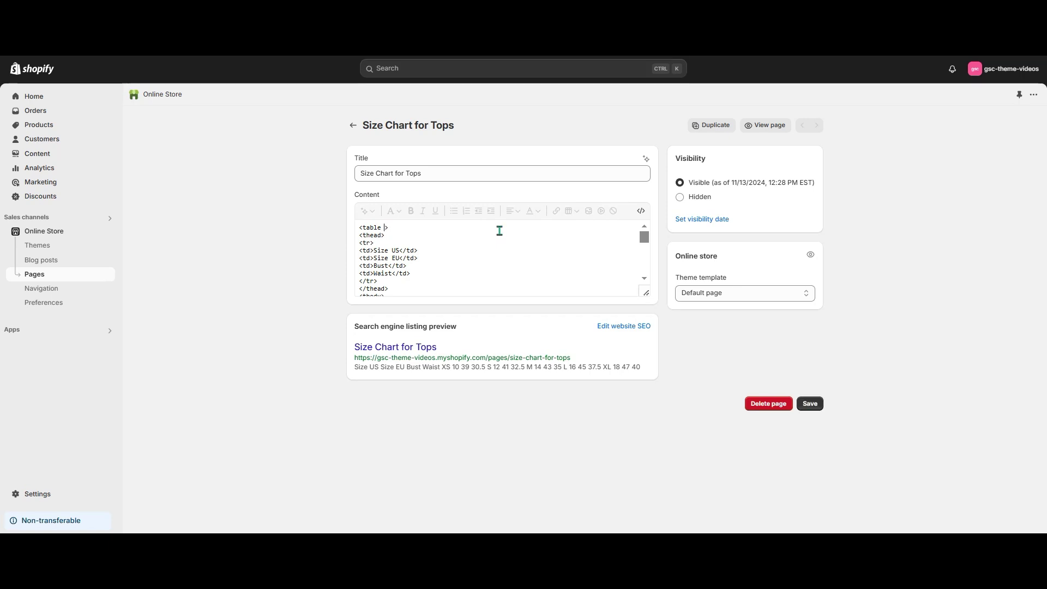
pyautogui.press('BackSpace')
pyautogui.hotkey('ctrl', 's')
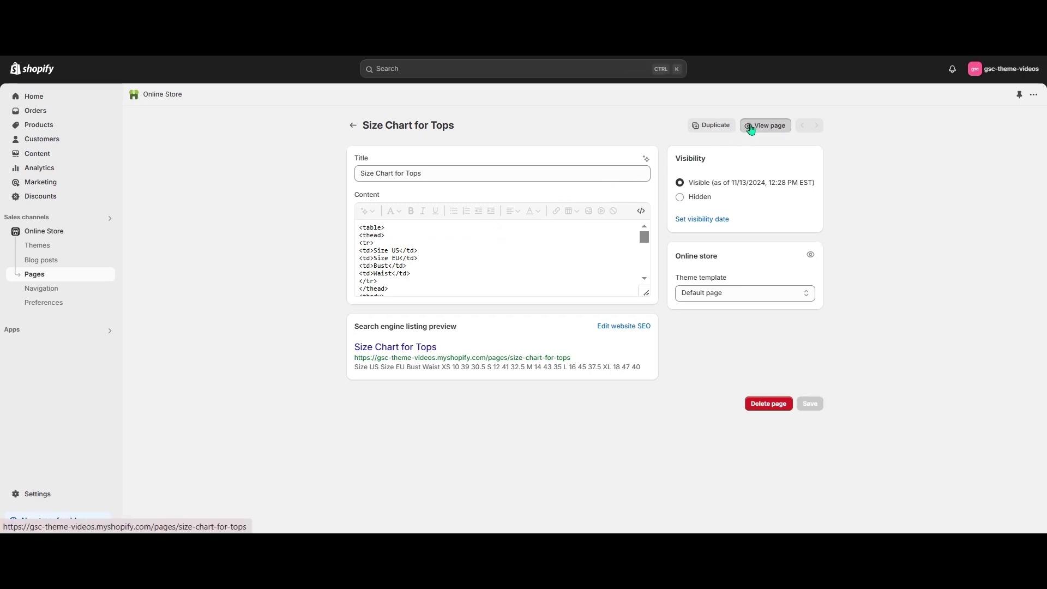
# Preview the unstyled page, restore the size-guide-table class, save, and preview again.
pyautogui.click(765, 125)
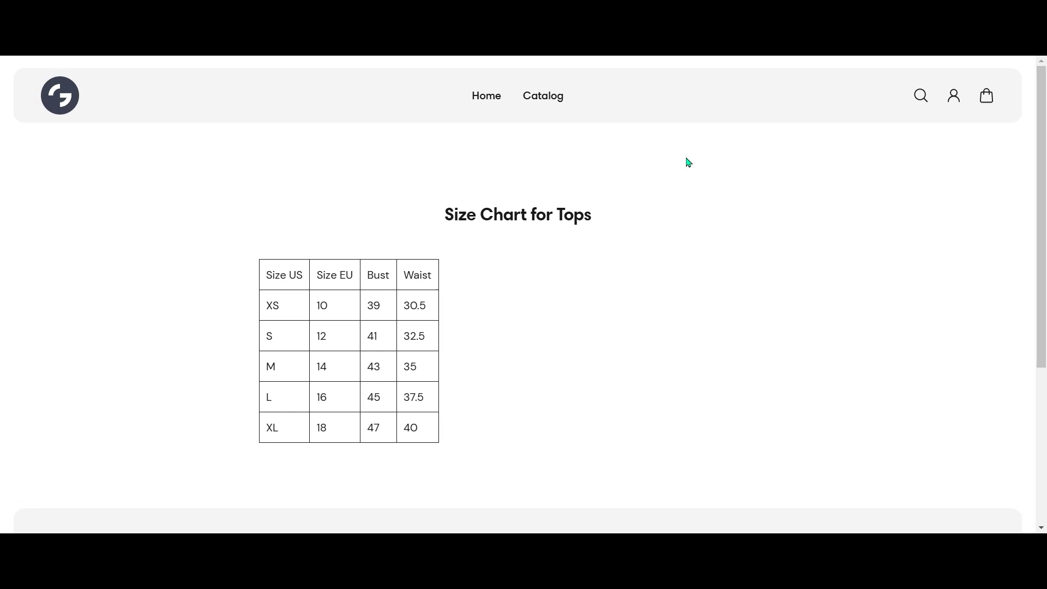
pyautogui.hotkey('ctrl', 'w')
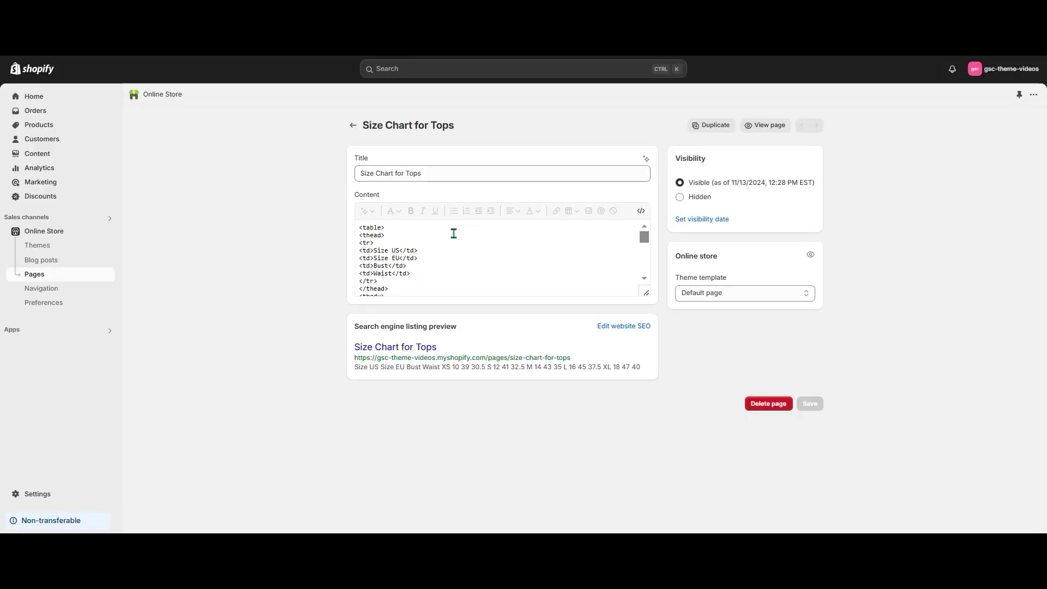
pyautogui.click(382, 227)
pyautogui.write('class="size-guide-table"')
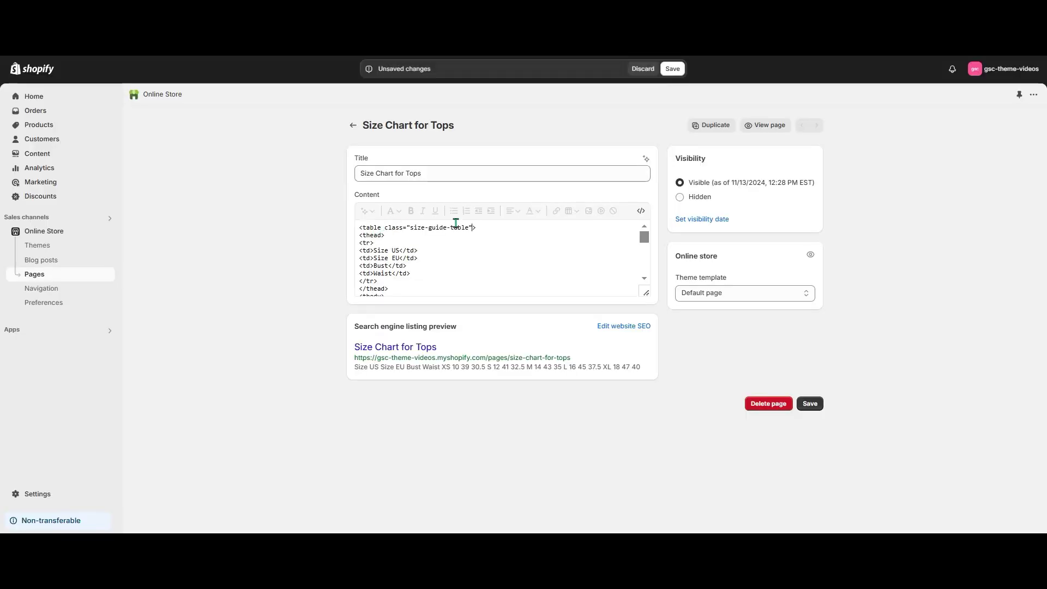
pyautogui.hotkey('ctrl', 's')
pyautogui.click(761, 126)
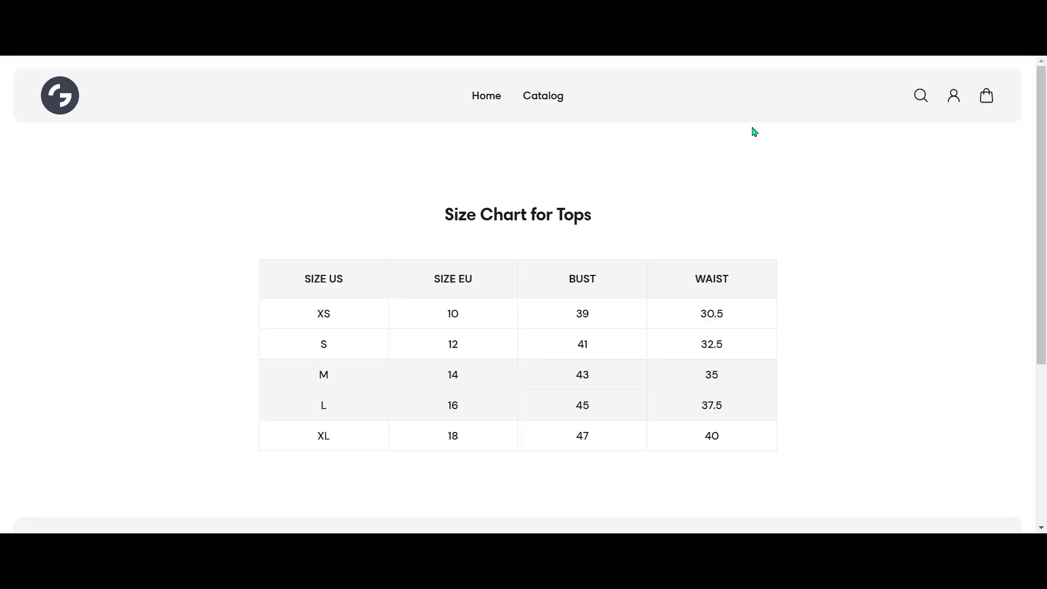
pyautogui.hotkey('ctrl', 'w')
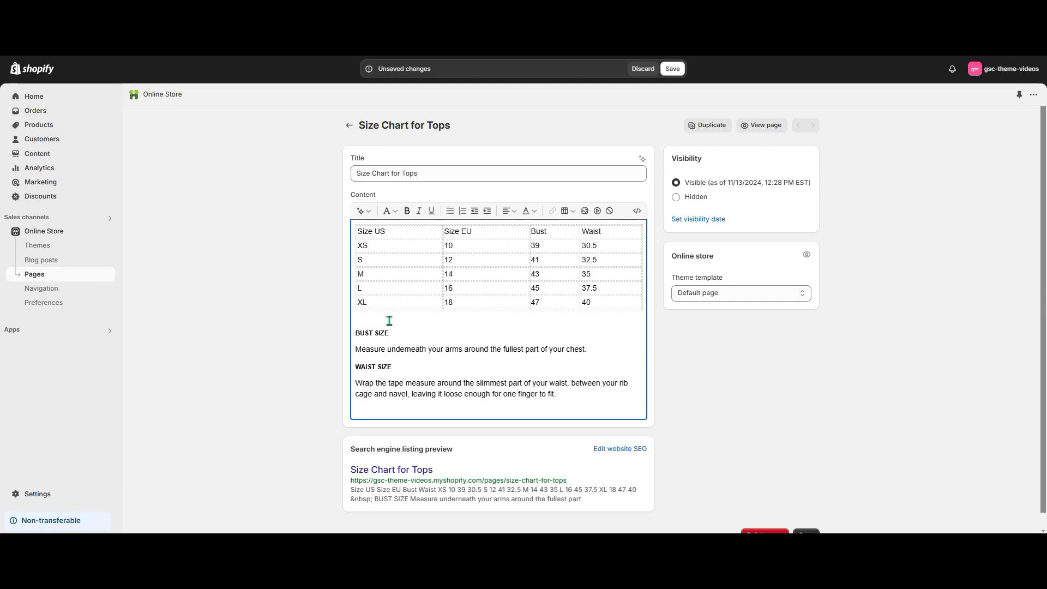
# Insert the Manq_top mannequin image on a new line above the size table.
pyautogui.click(356, 226)
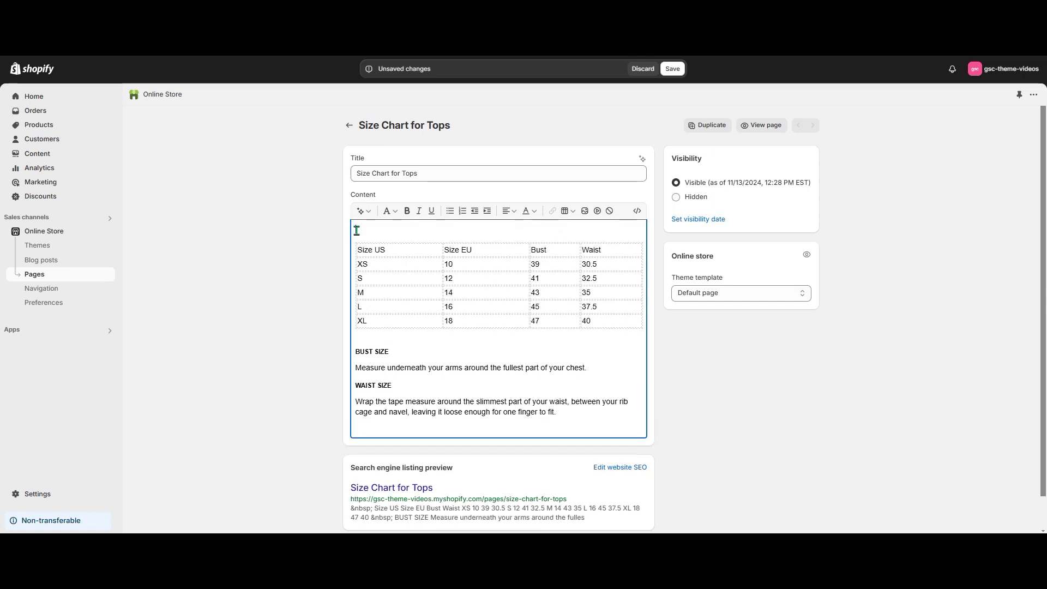
pyautogui.click(585, 211)
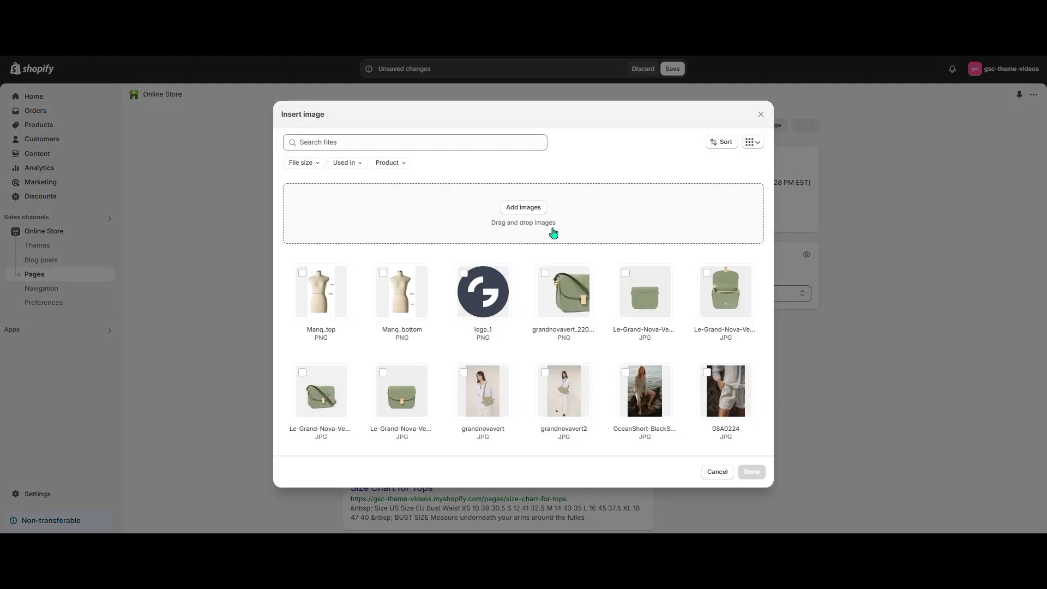
pyautogui.click(330, 284)
pyautogui.click(752, 472)
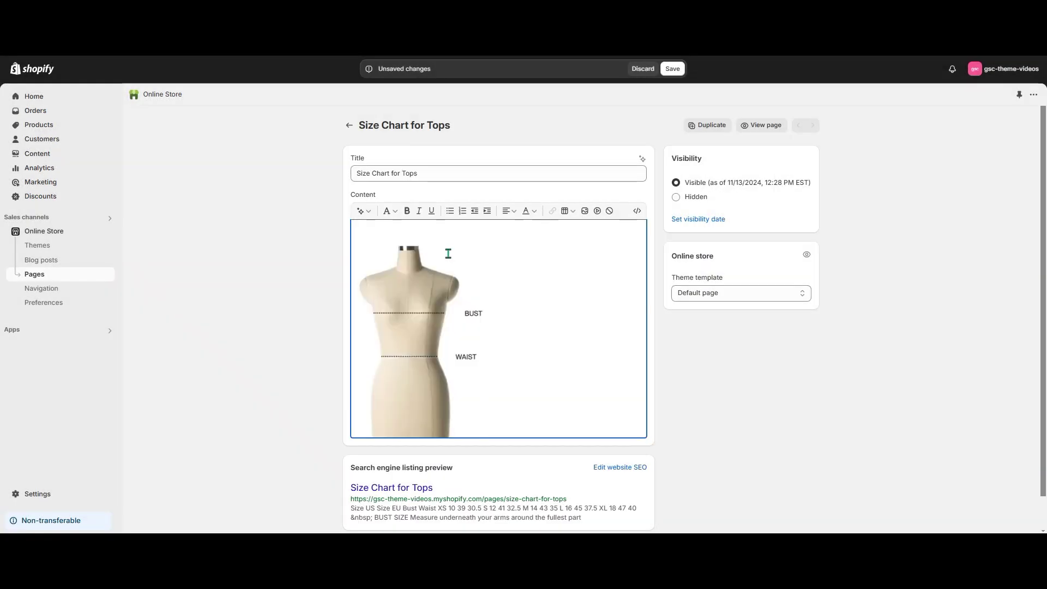
# Centre-align the mannequin image and preview the Size Chart for Tops page on the storefront.
pyautogui.click(412, 290)
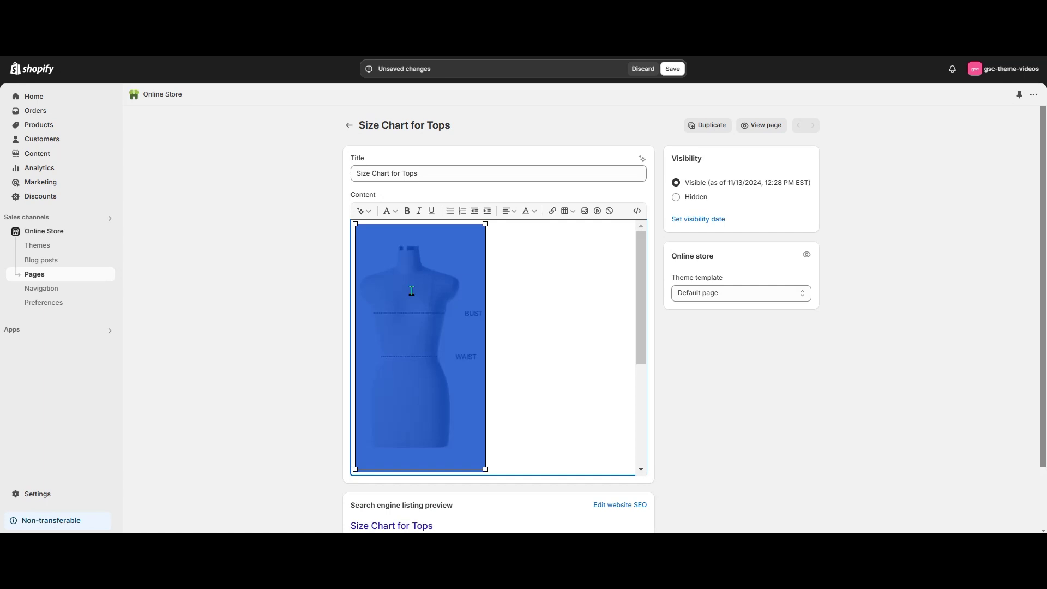
pyautogui.click(511, 211)
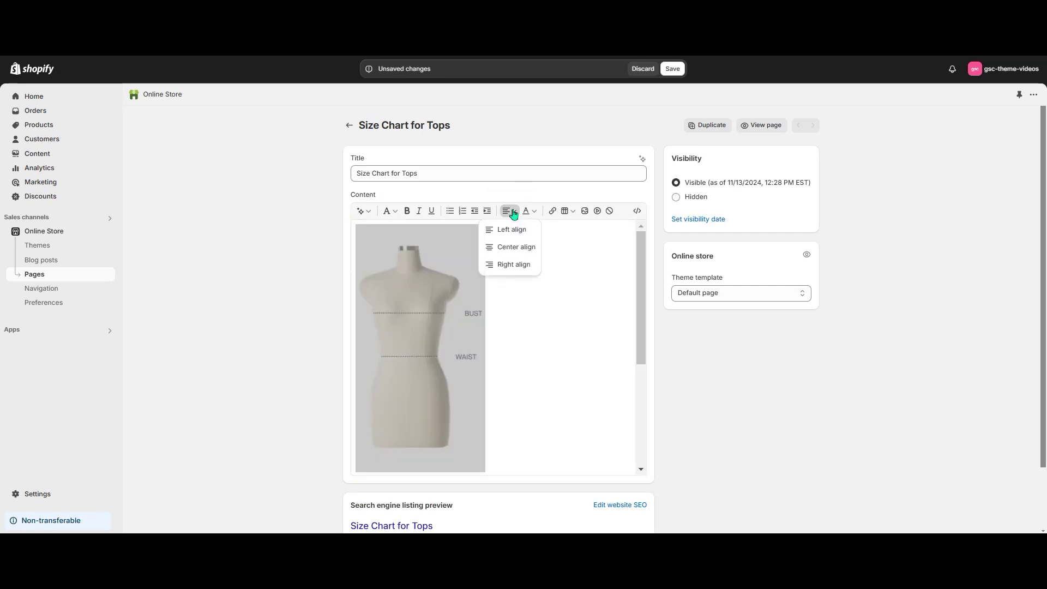
pyautogui.click(506, 255)
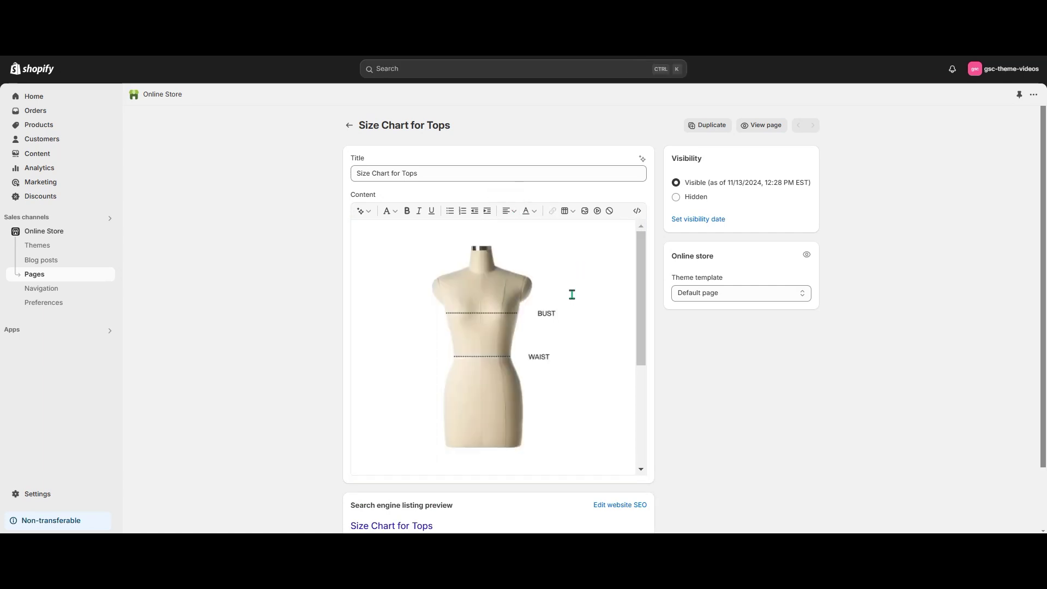
pyautogui.click(756, 125)
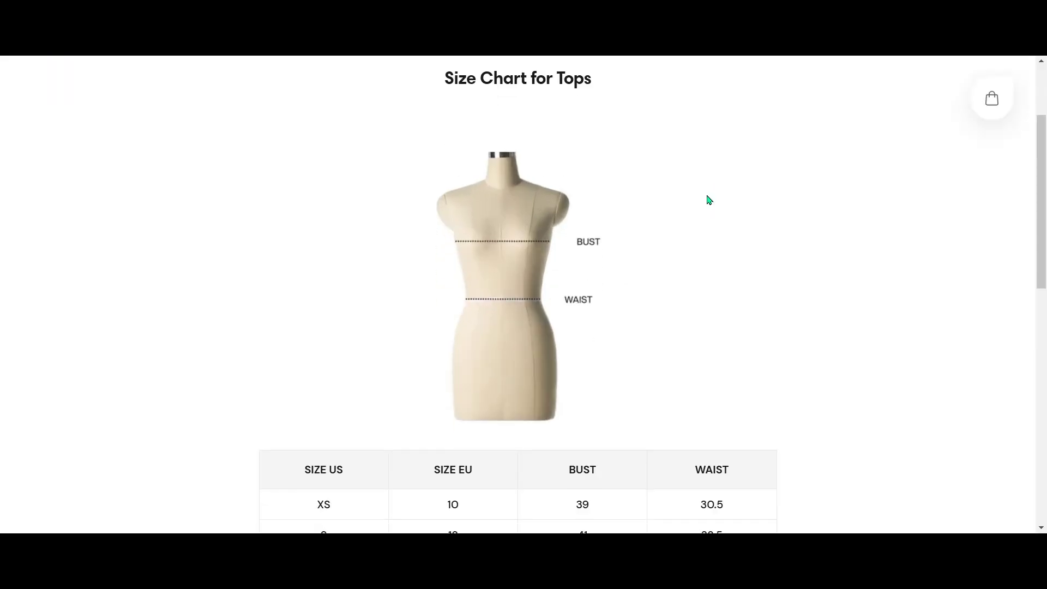
pyautogui.scroll(-8, 709, 199)
pyautogui.scroll(4, 708, 198)
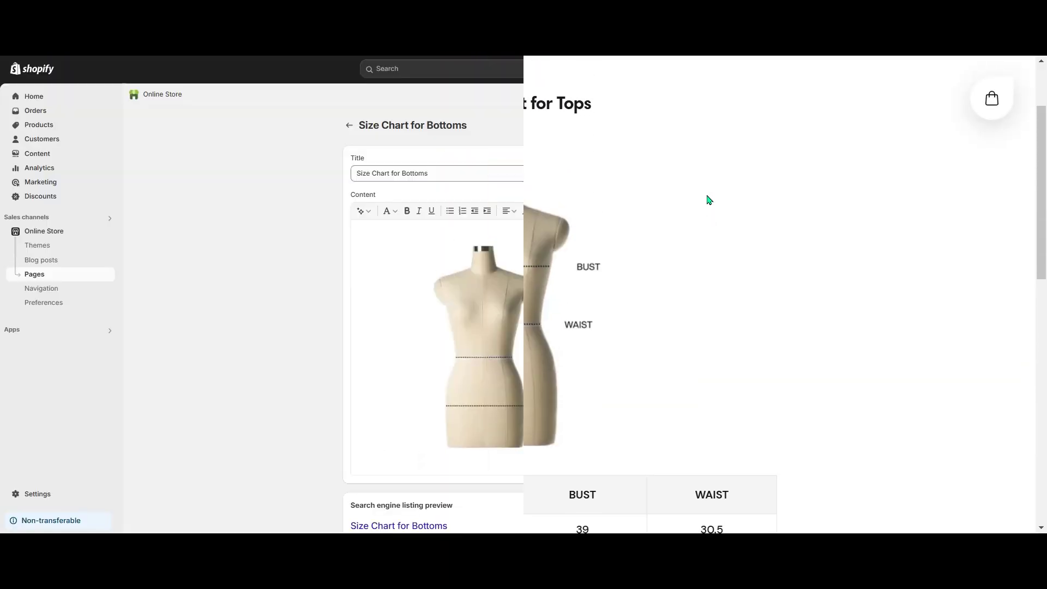
# Review the Size Chart for Bottoms editor content and preview that page on the storefront.
pyautogui.scroll(-1, 534, 148)
pyautogui.scroll(-1, 540, 164)
pyautogui.moveTo(641, 203); pyautogui.dragTo(670, 356)
pyautogui.scroll(6, 565, 267)
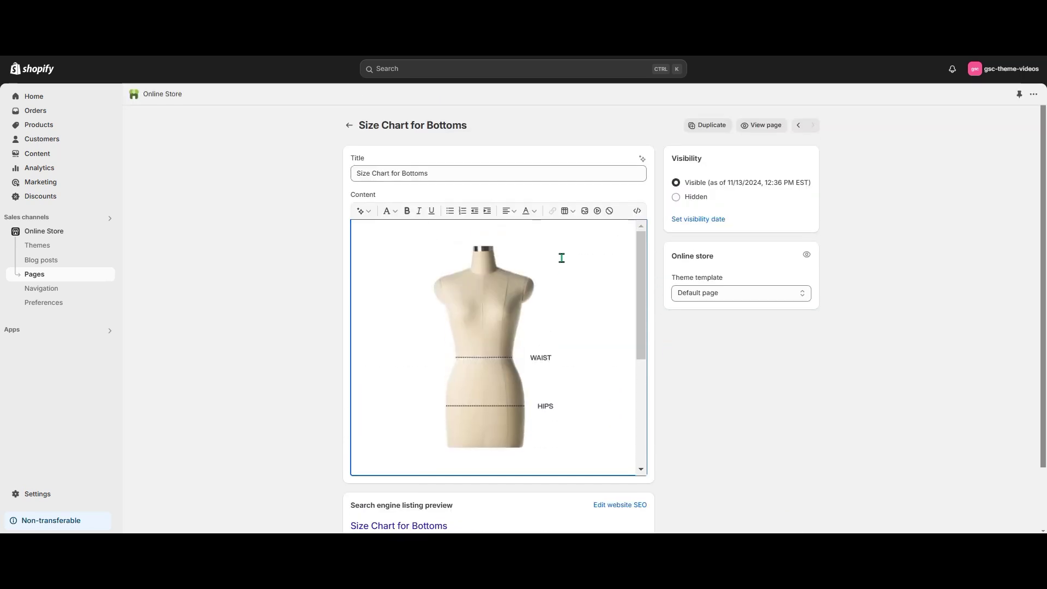
pyautogui.click(755, 130)
pyautogui.scroll(-8, 634, 196)
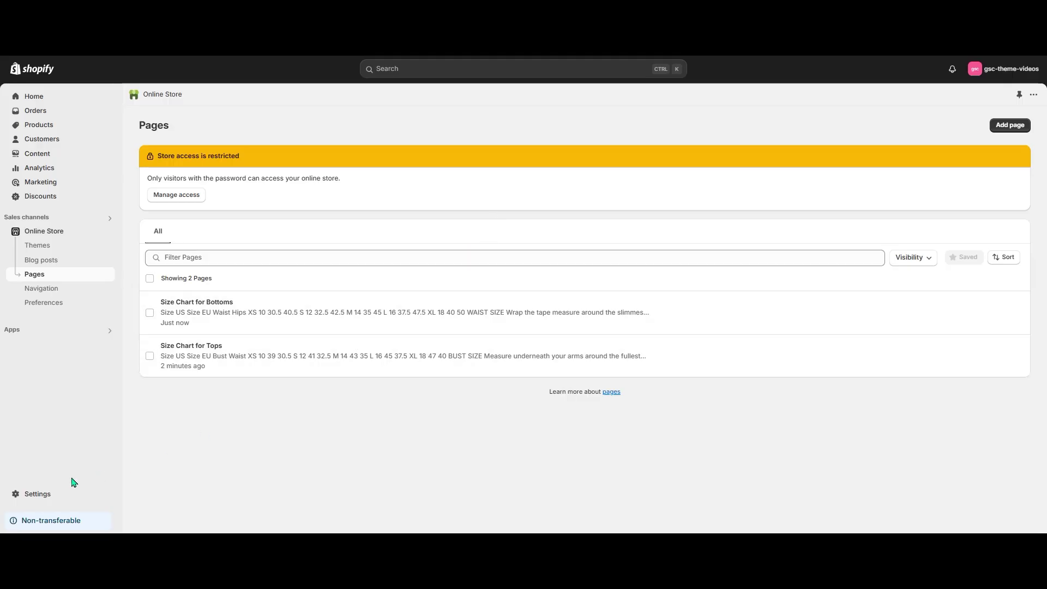
# In Settings > Custom data, add a metaobject definition named 'Size charts'.
pyautogui.click(52, 499)
pyautogui.click(294, 397)
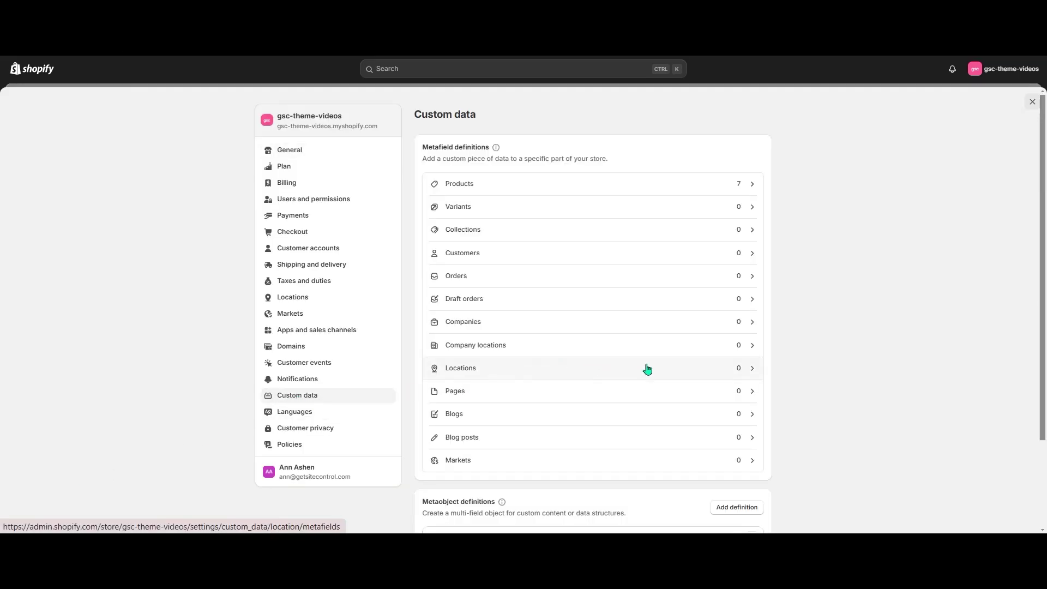
pyautogui.scroll(-1, 646, 365)
pyautogui.scroll(-1, 646, 364)
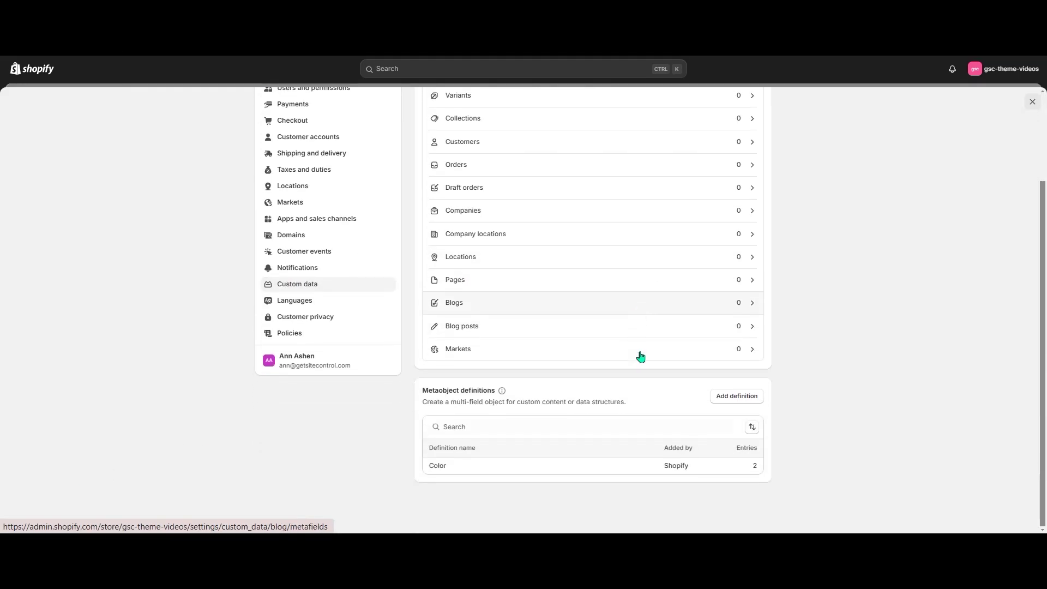
pyautogui.click(725, 395)
pyautogui.click(451, 162)
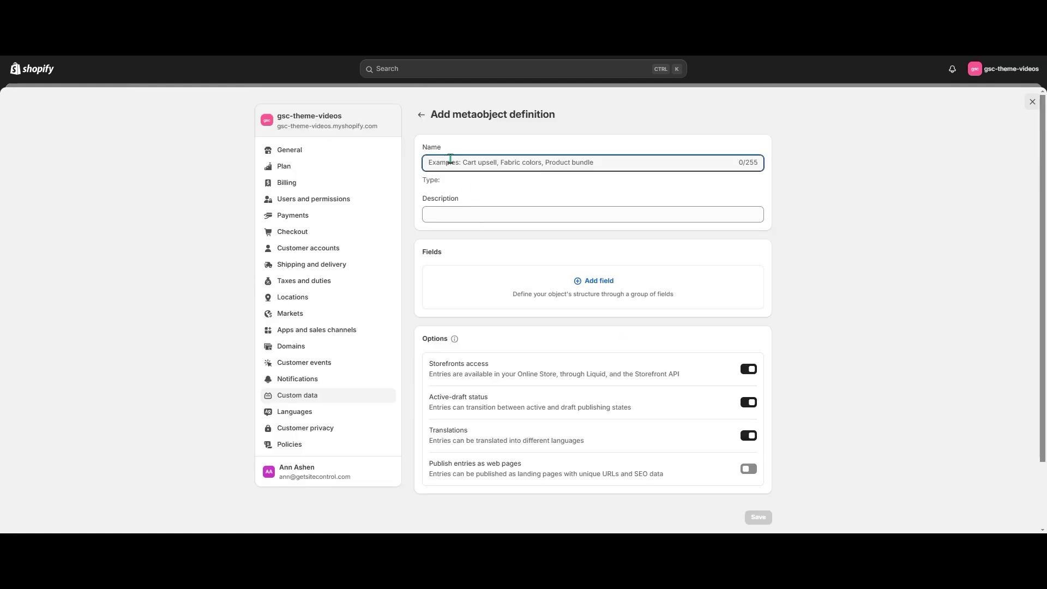
pyautogui.write('Size charts')
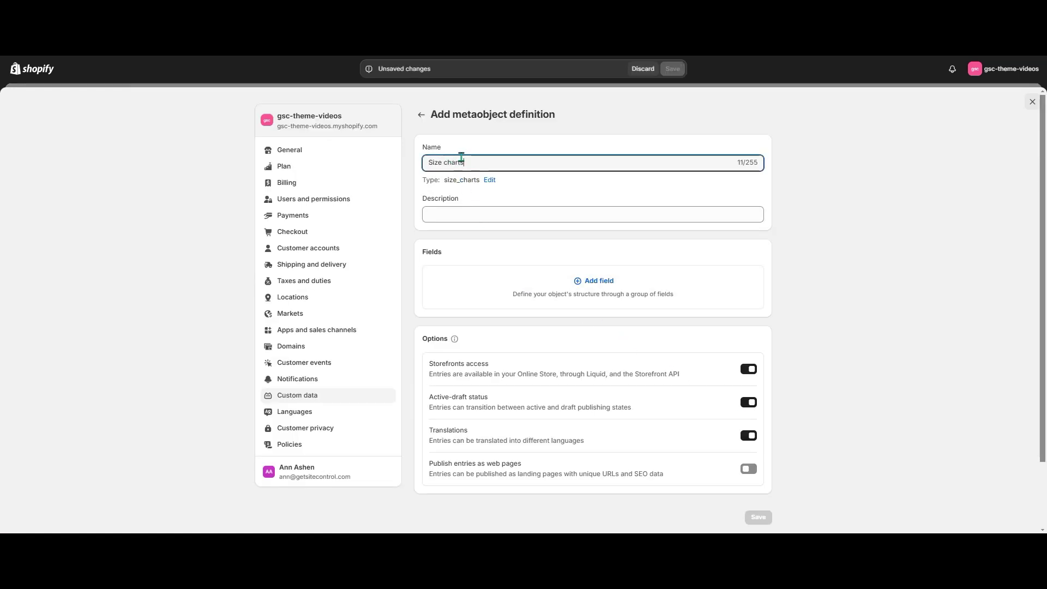
# Add a page reference field named 'Size chart page'.
pyautogui.click(579, 281)
pyautogui.scroll(-3, 567, 355)
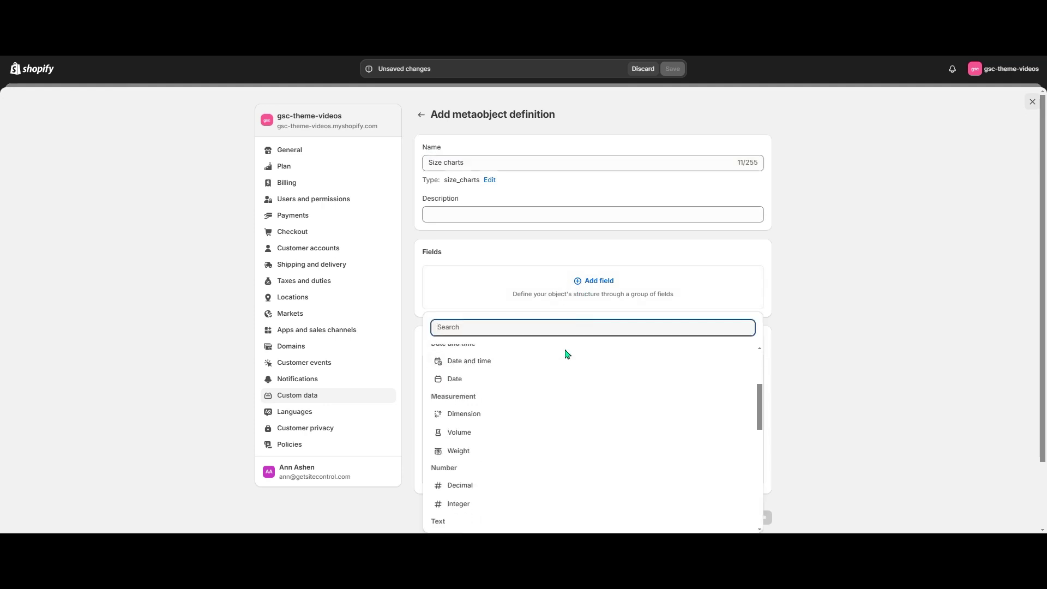
pyautogui.scroll(-6, 567, 355)
pyautogui.click(457, 467)
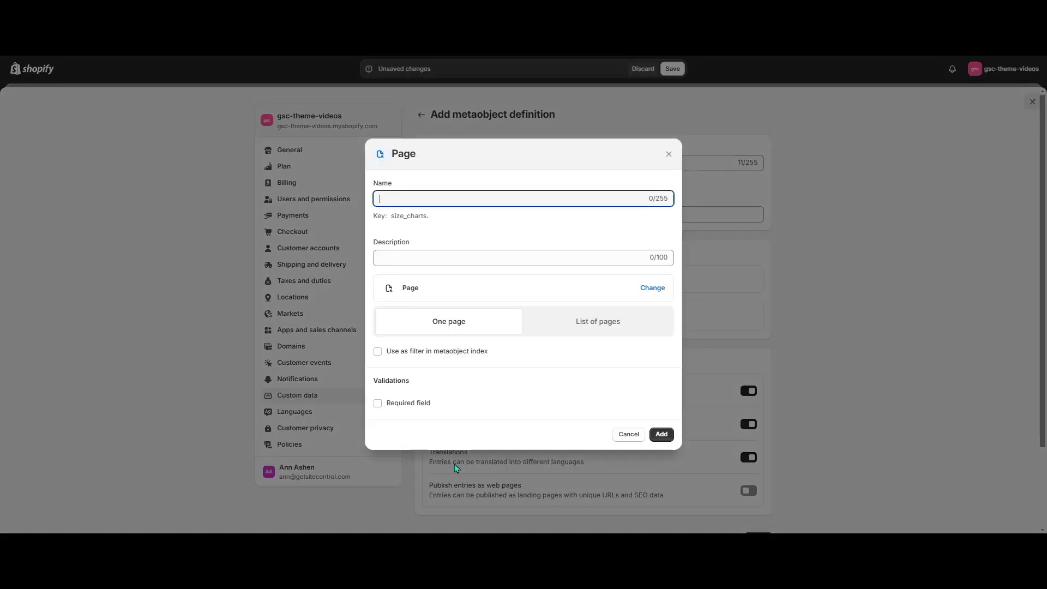
pyautogui.write('Size ch')
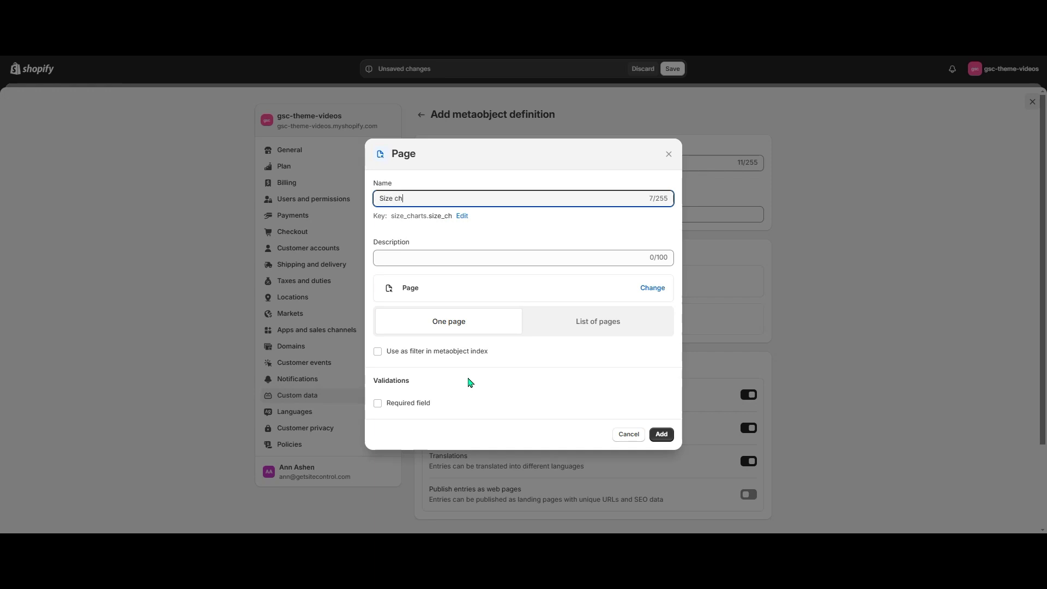
pyautogui.write('art page')
pyautogui.click(661, 435)
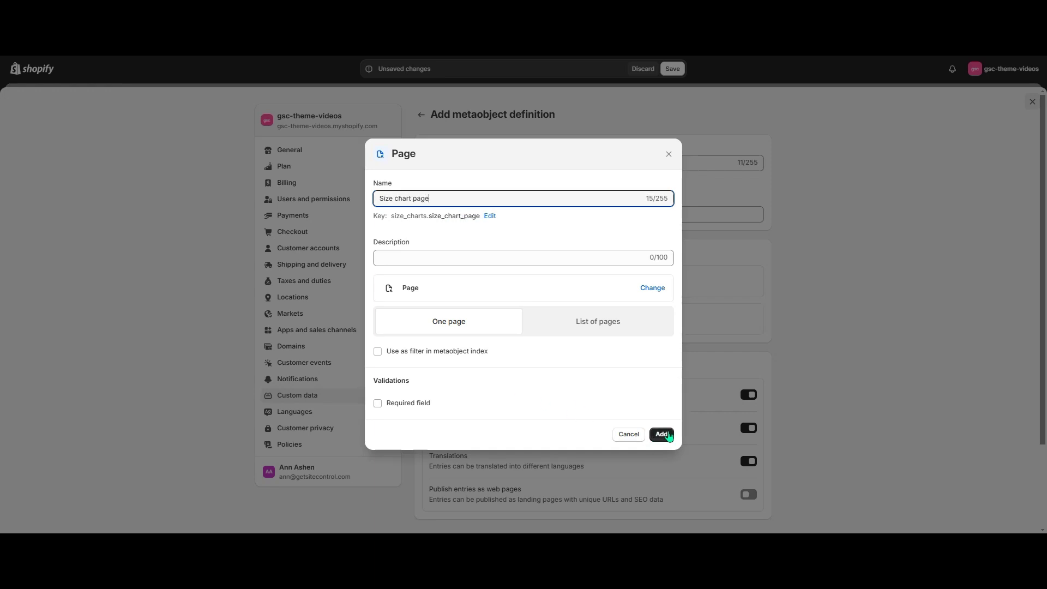
# Add a single line text field 'Size chart label', not used as display name.
pyautogui.click(592, 318)
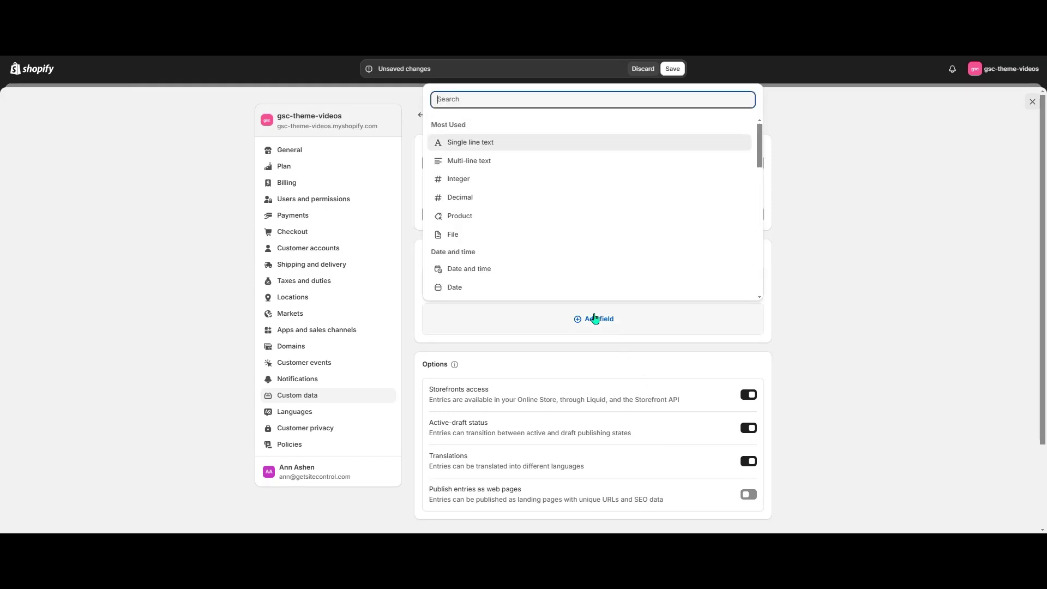
pyautogui.click(489, 142)
pyautogui.write('Size chart label')
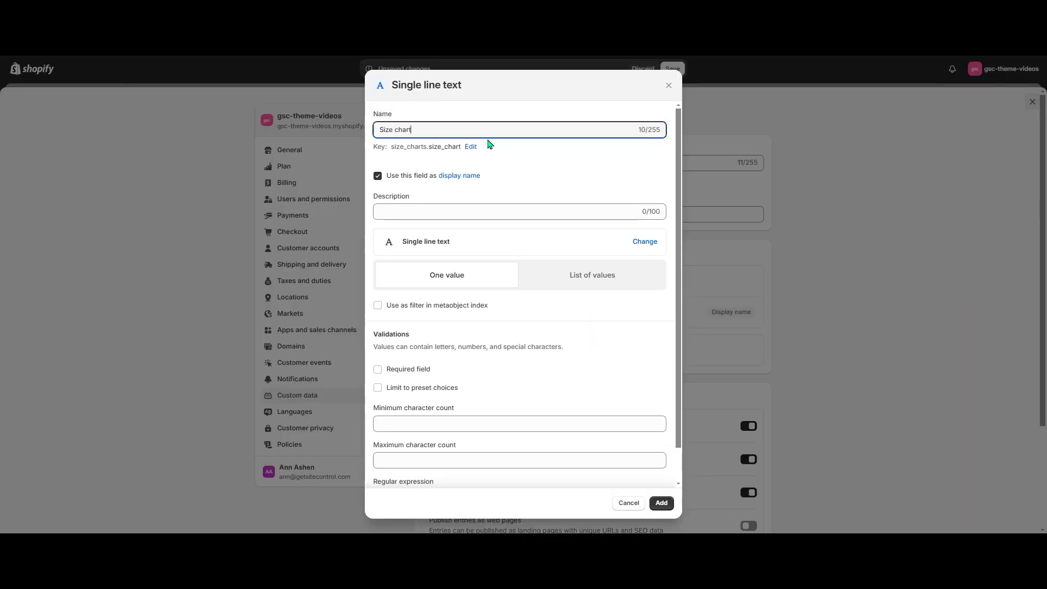
pyautogui.click(402, 175)
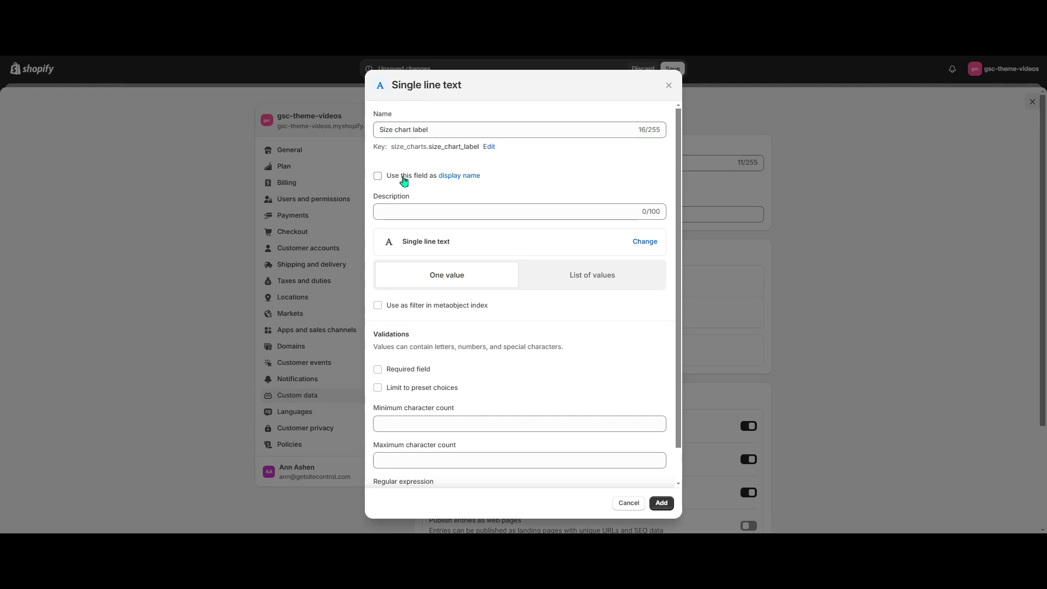
pyautogui.click(663, 504)
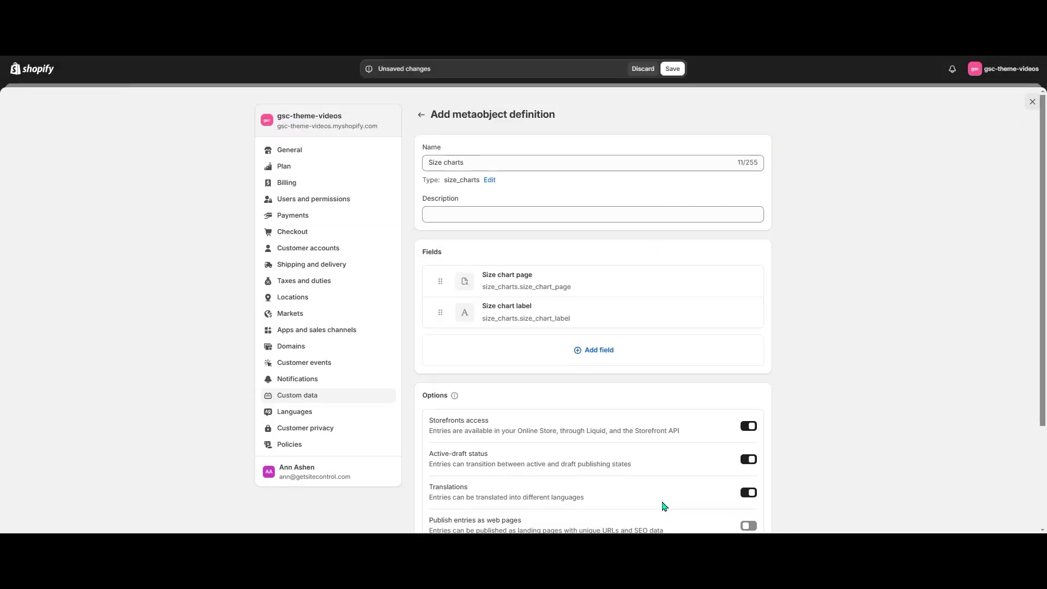
# Save the Size charts definition with its page and label fields.
pyautogui.scroll(-3, 656, 419)
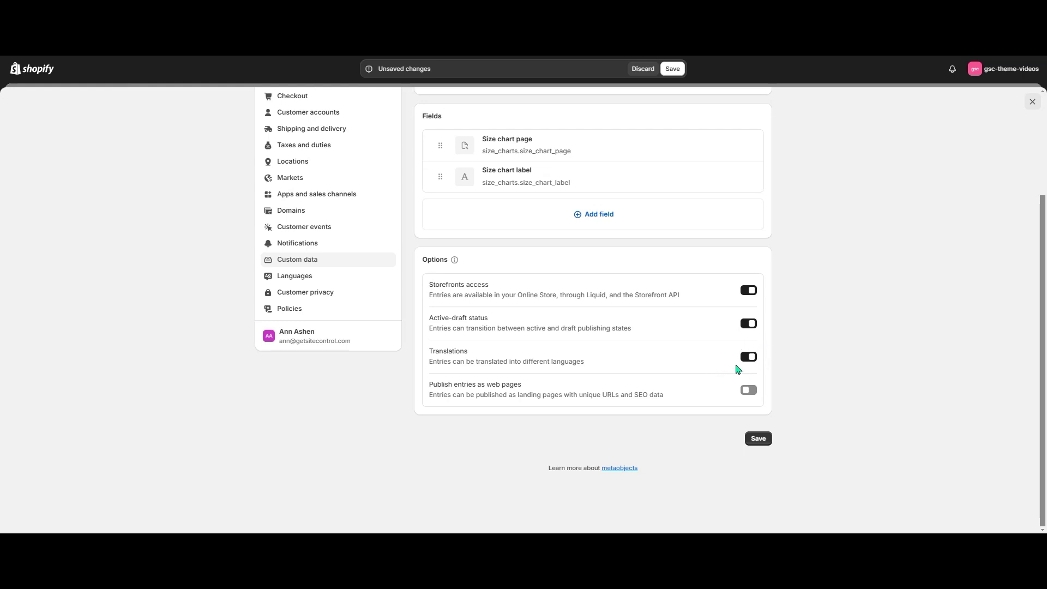
pyautogui.click(758, 439)
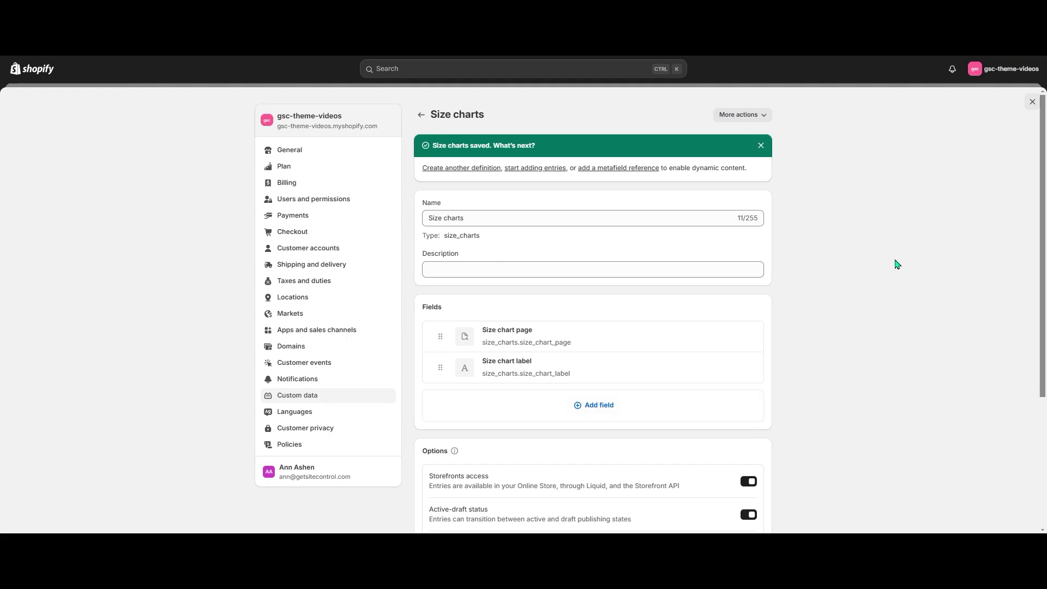
# Add a Size charts entry linking Size Chart for Tops, label it 'Size chart', save.
pyautogui.click(1032, 101)
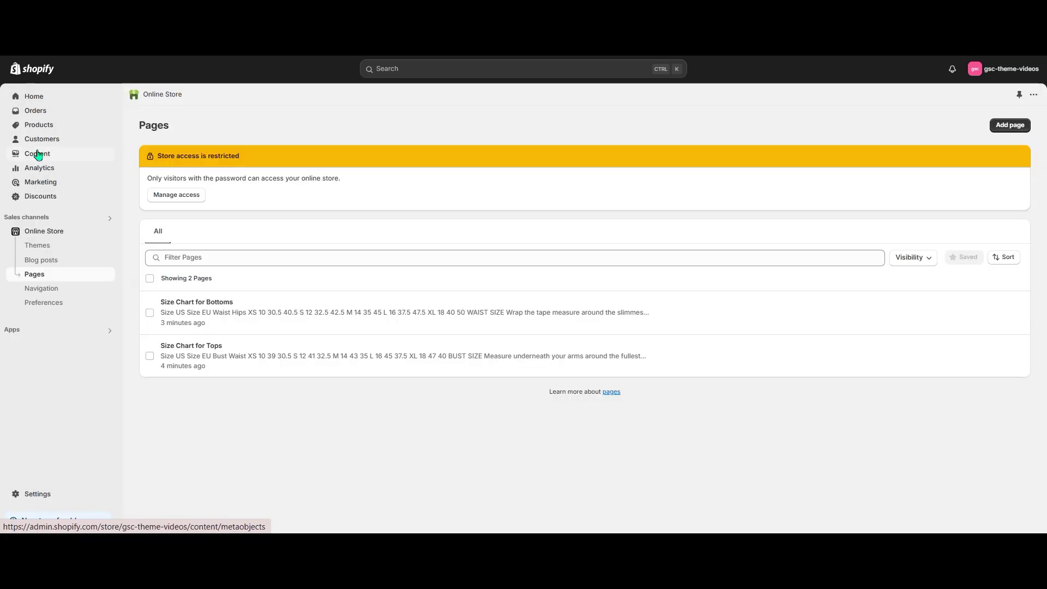
pyautogui.click(38, 155)
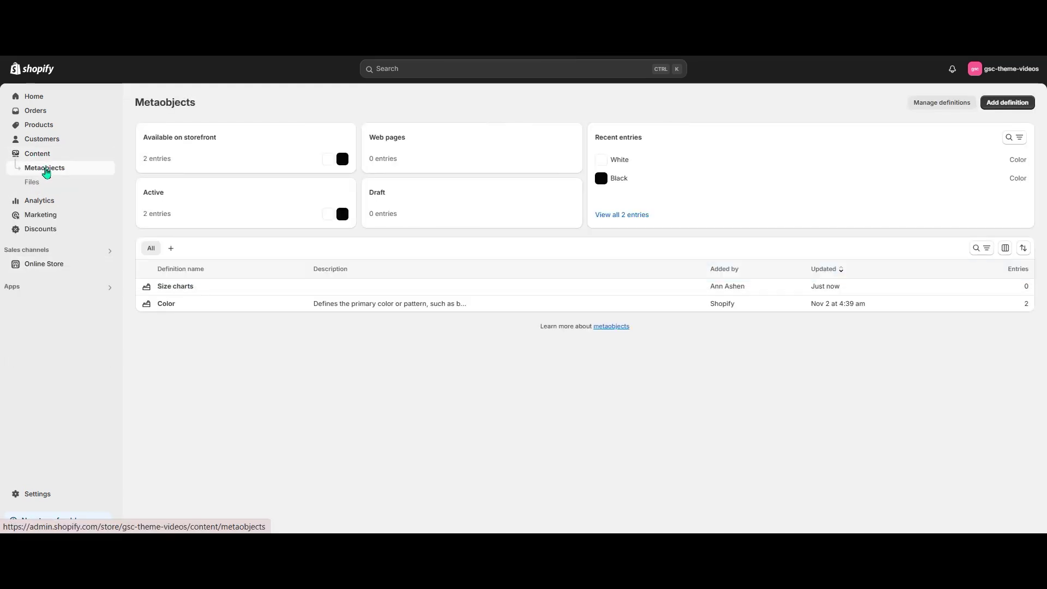
pyautogui.click(177, 293)
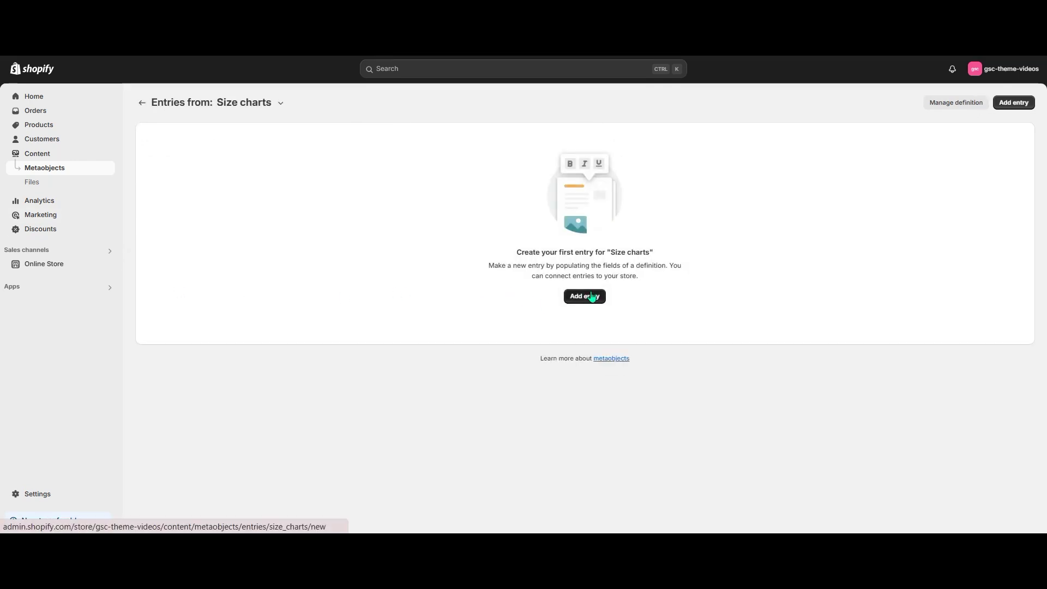
pyautogui.click(592, 298)
pyautogui.click(381, 152)
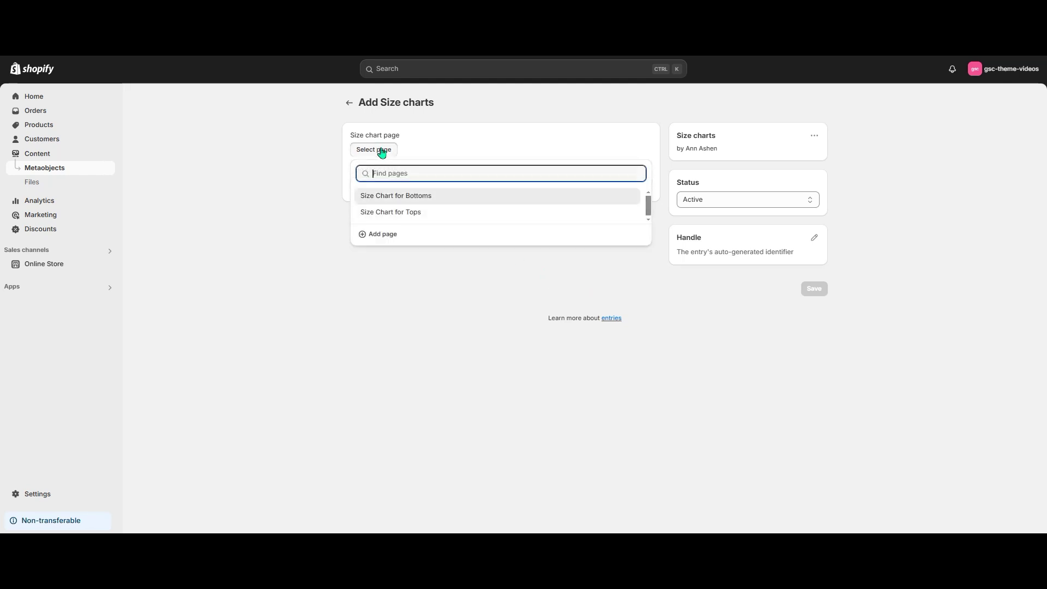
pyautogui.click(392, 214)
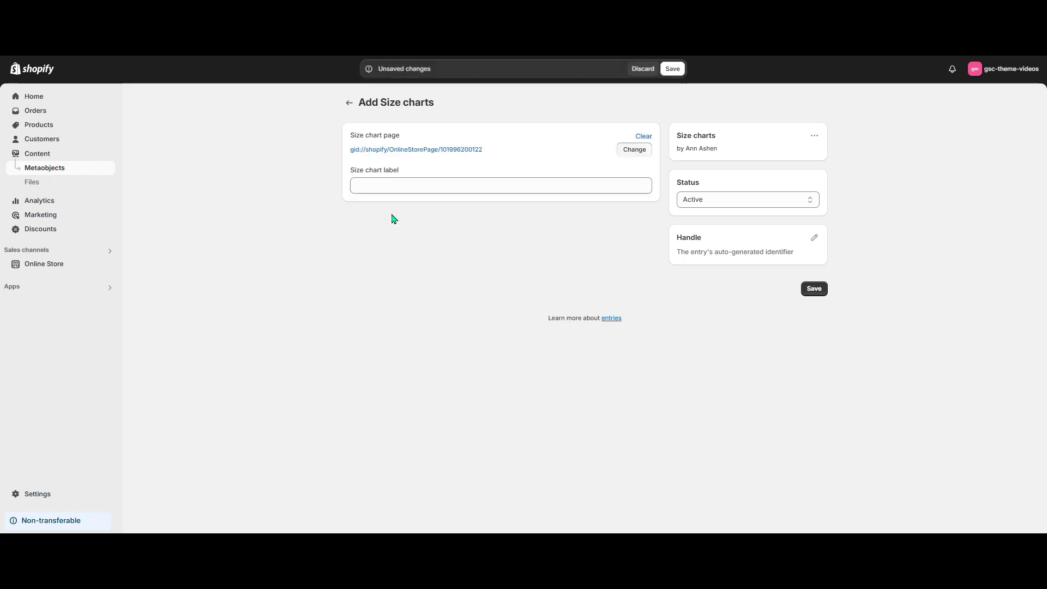
pyautogui.click(379, 188)
pyautogui.write('Size chart')
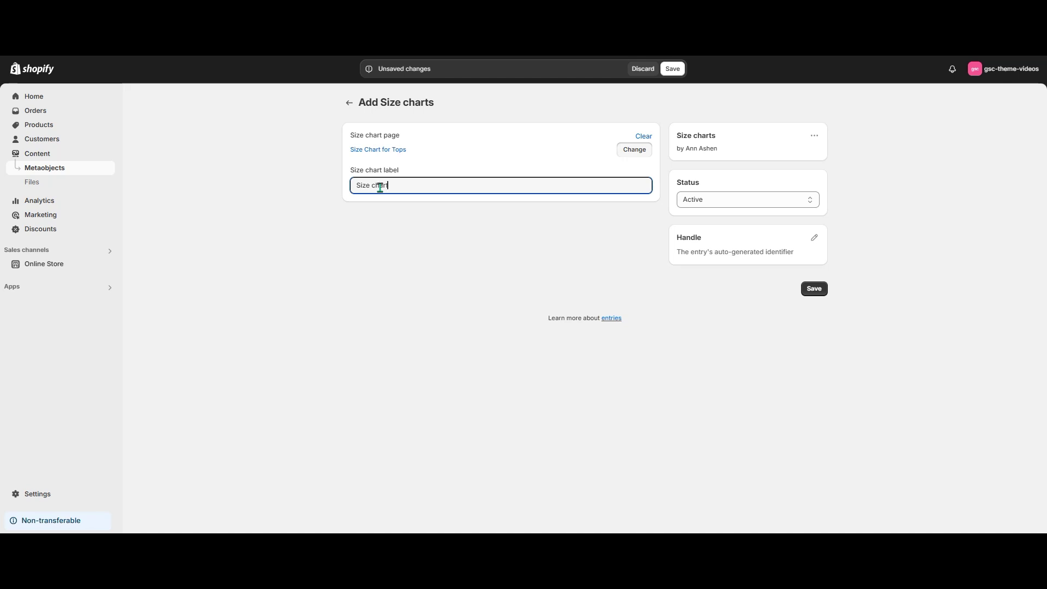
pyautogui.click(805, 293)
# Change the entry's handle to size-charts-tops and save it.
pyautogui.click(814, 303)
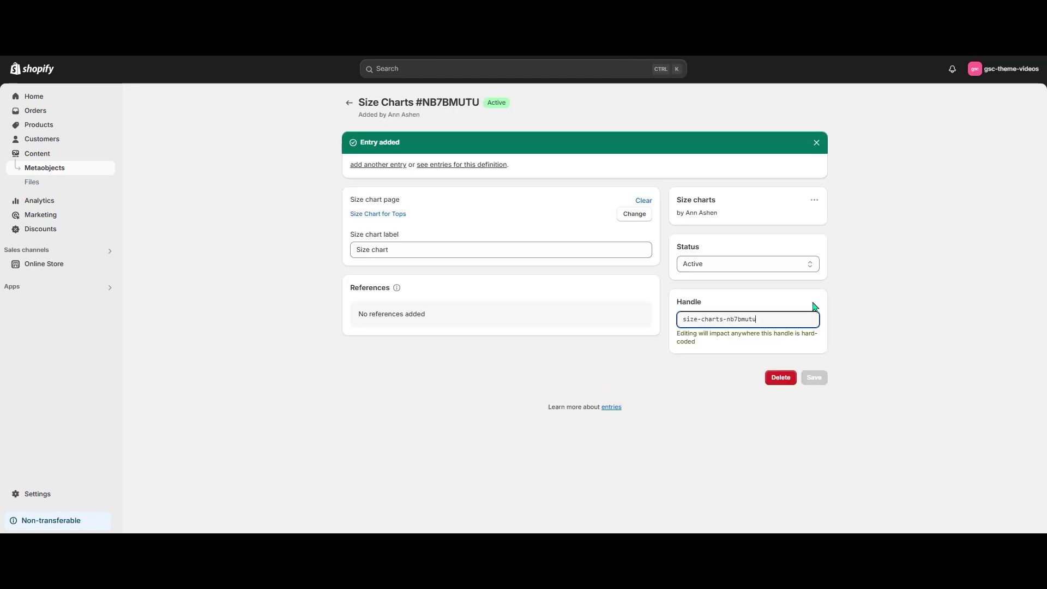
pyautogui.doubleClick(751, 322)
pyautogui.write('tops')
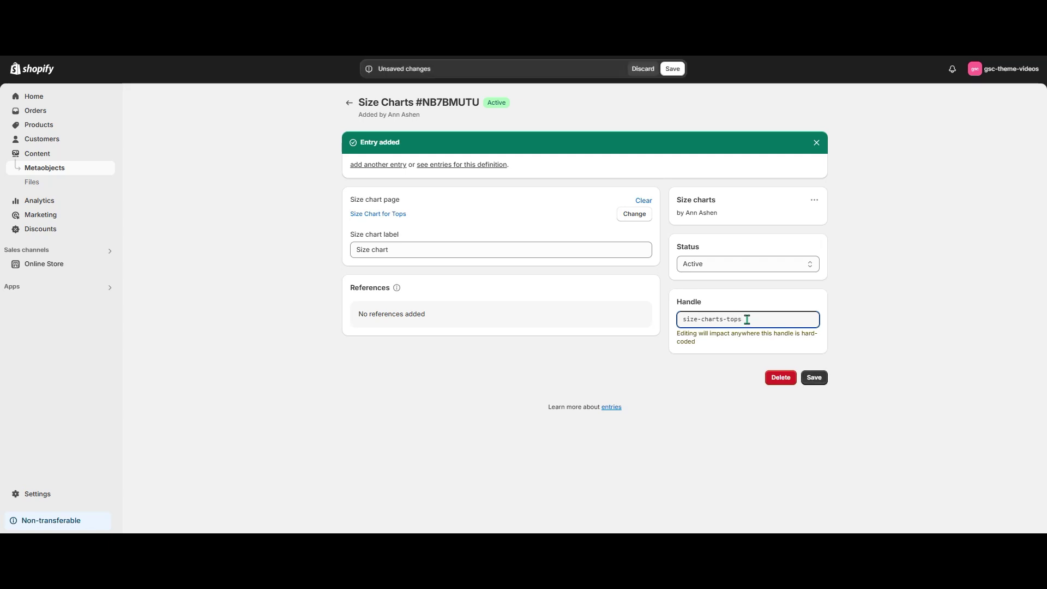
pyautogui.click(815, 378)
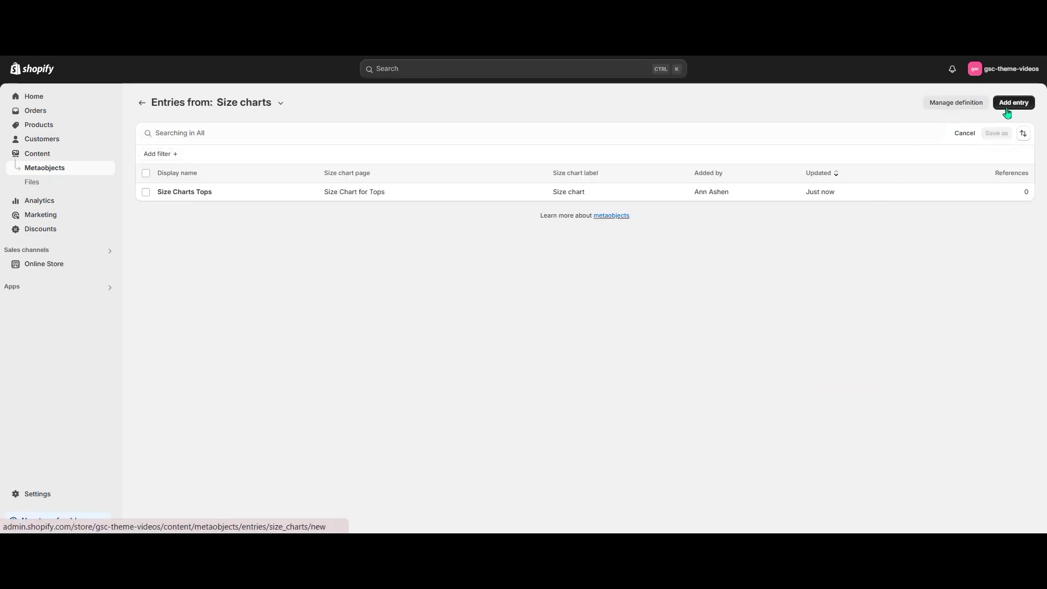
# Add a Size charts entry linked to the Size Chart for Bottoms page, labelled 'Size chart', and save.
pyautogui.click(1007, 109)
pyautogui.click(374, 150)
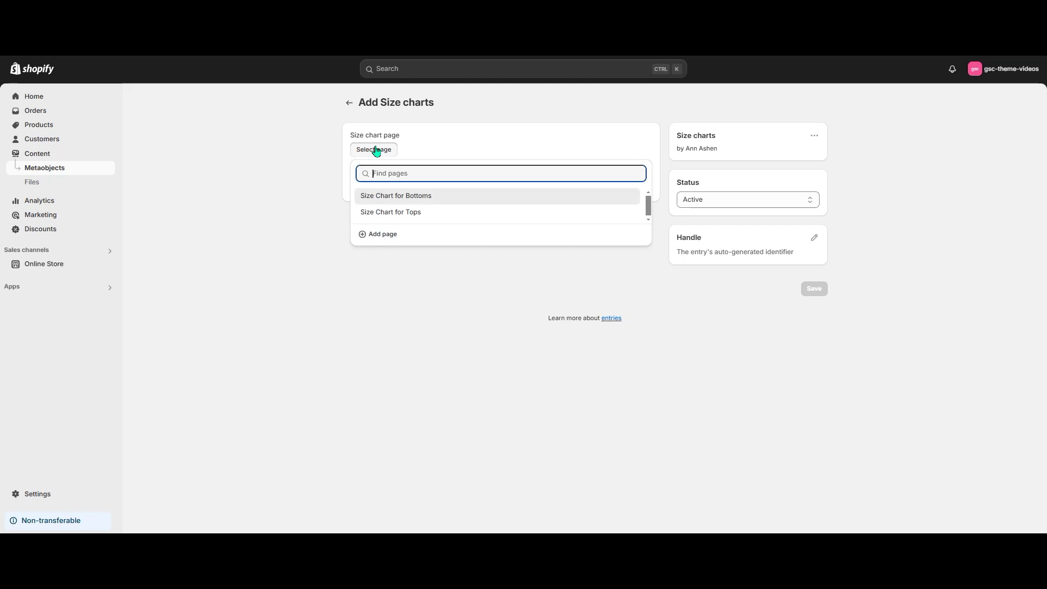
pyautogui.click(395, 203)
pyautogui.click(389, 189)
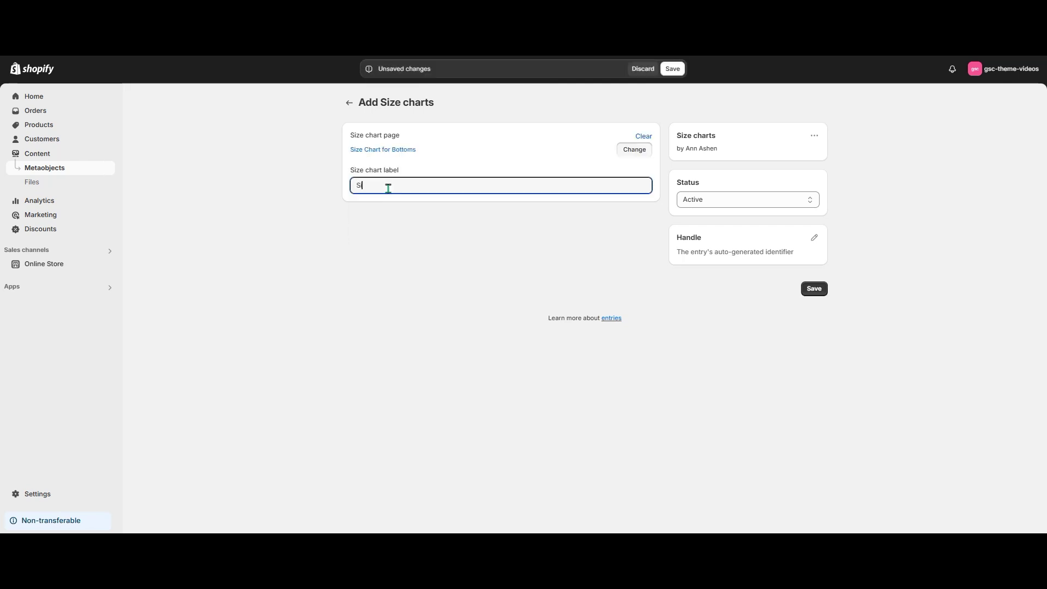
pyautogui.write('Size chart')
pyautogui.click(813, 289)
# Change the entry's handle to size-charts-bottoms and save it again.
pyautogui.click(816, 305)
pyautogui.doubleClick(754, 321)
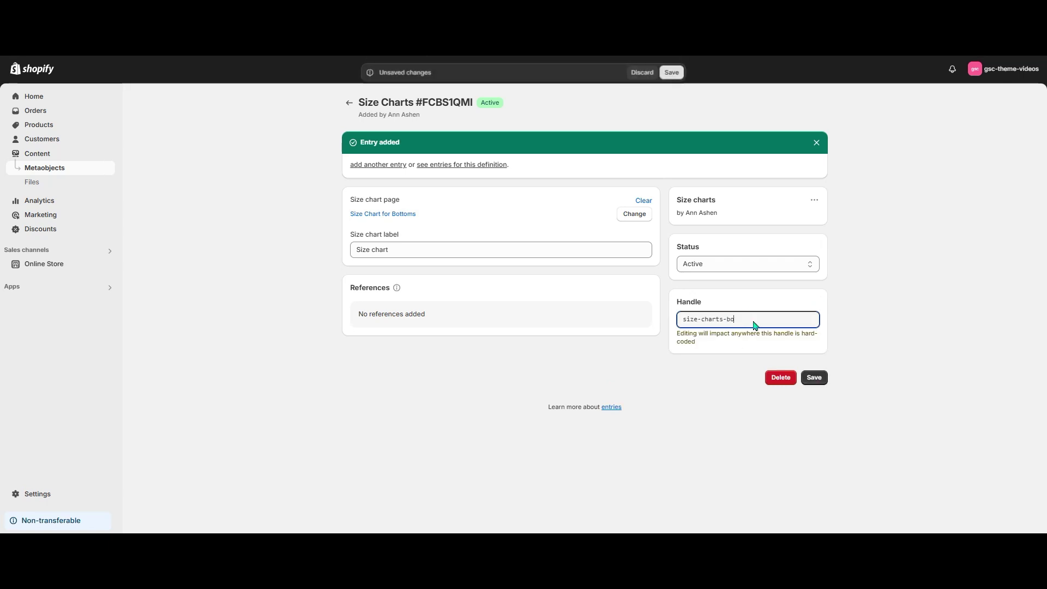
pyautogui.write('ttoms')
pyautogui.click(816, 389)
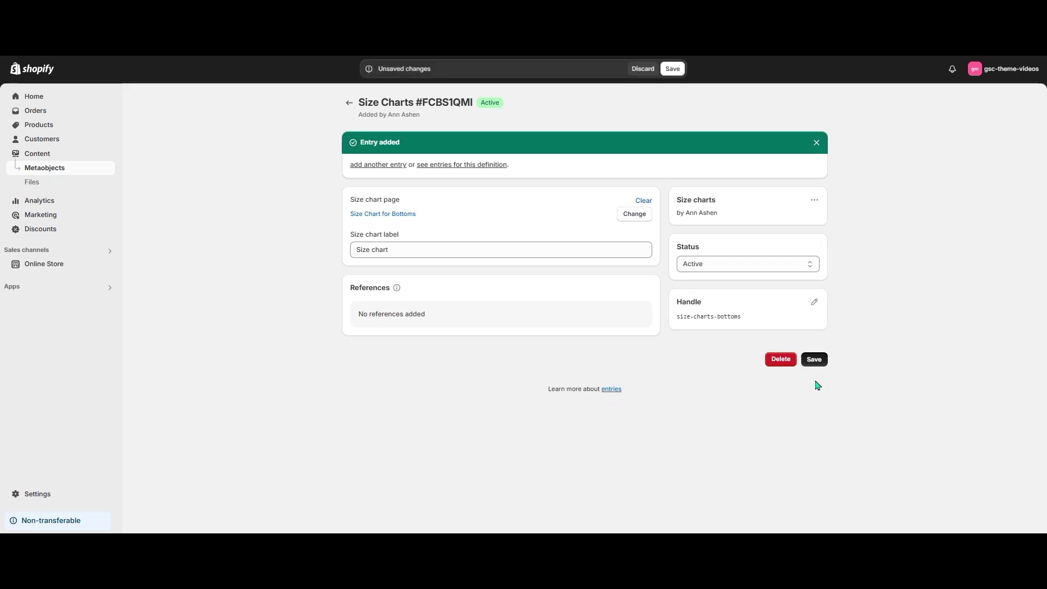
pyautogui.click(814, 362)
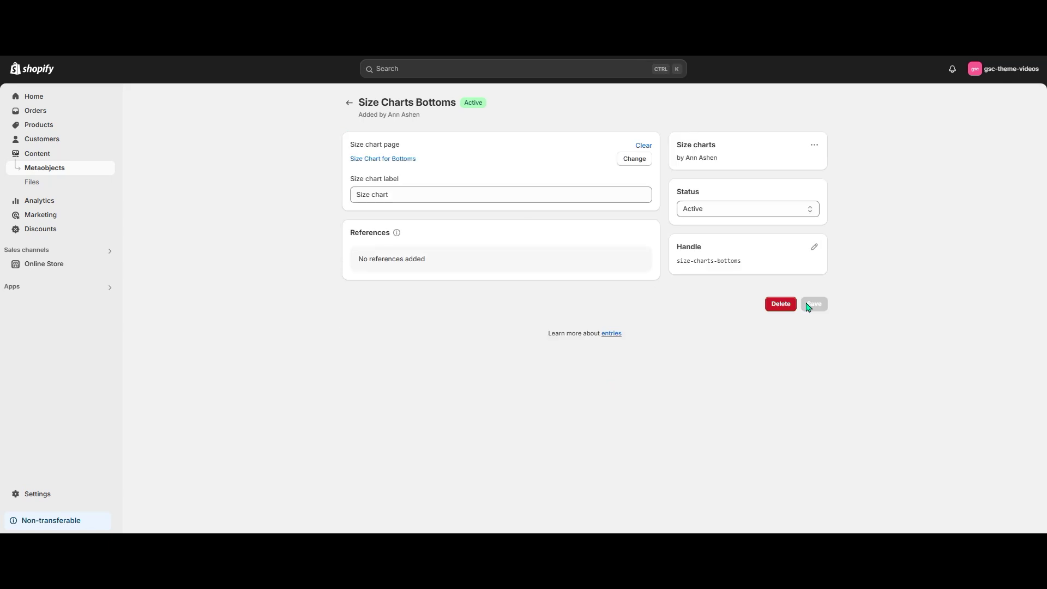
# Start a new product metafield definition under Custom data named Size charts.
pyautogui.click(48, 494)
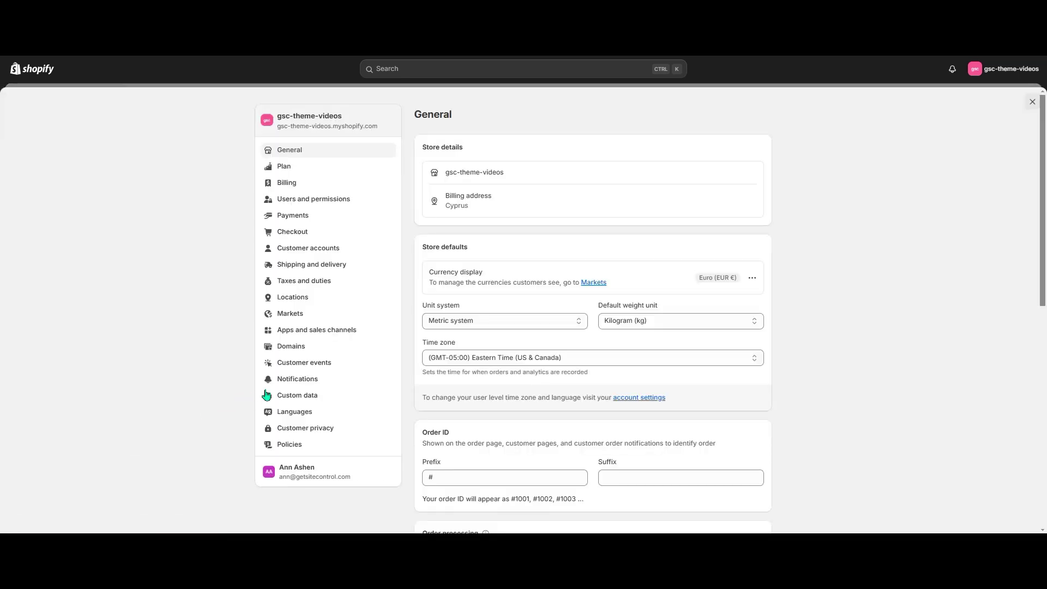
pyautogui.click(293, 396)
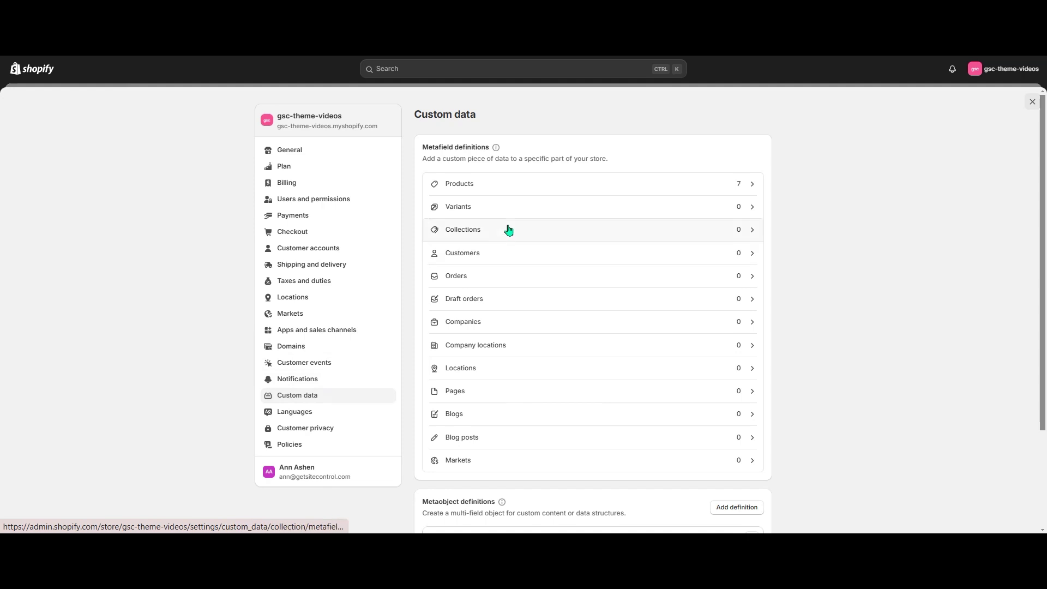
pyautogui.click(529, 187)
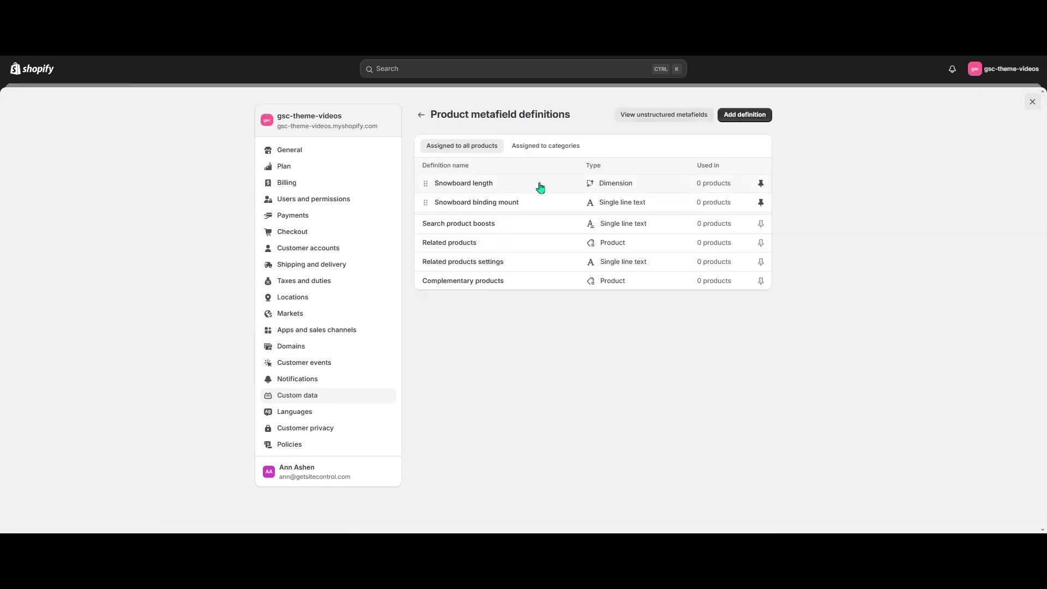
pyautogui.click(744, 115)
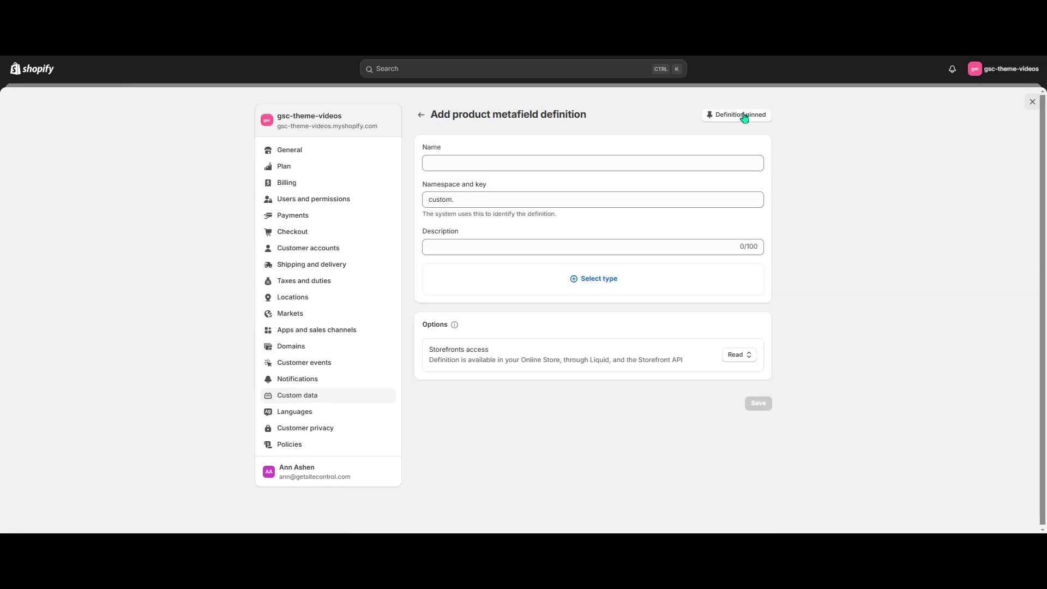
pyautogui.click(605, 163)
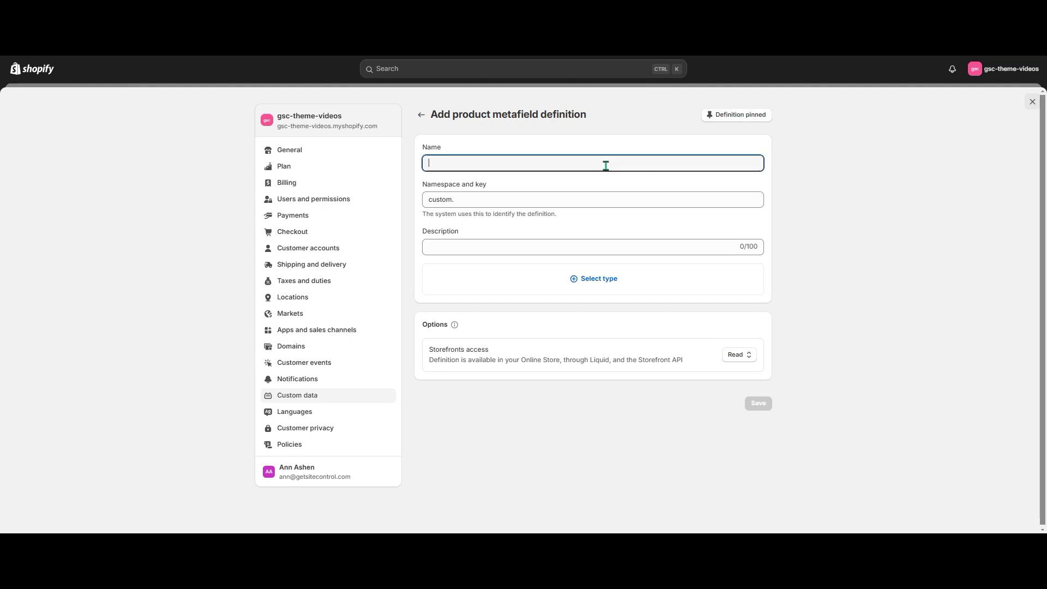
pyautogui.write('Size charts')
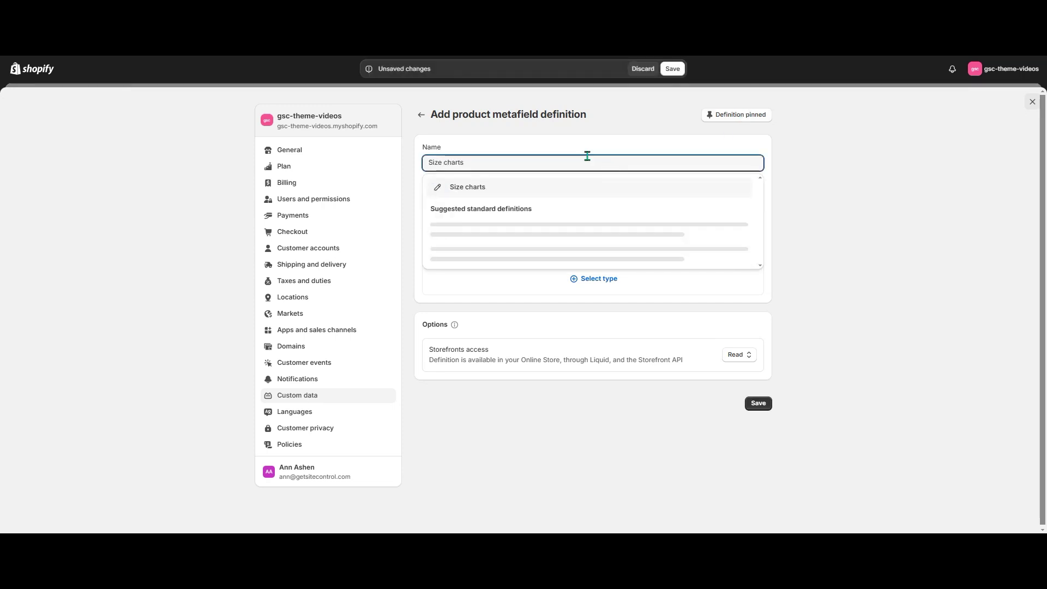
pyautogui.click(612, 276)
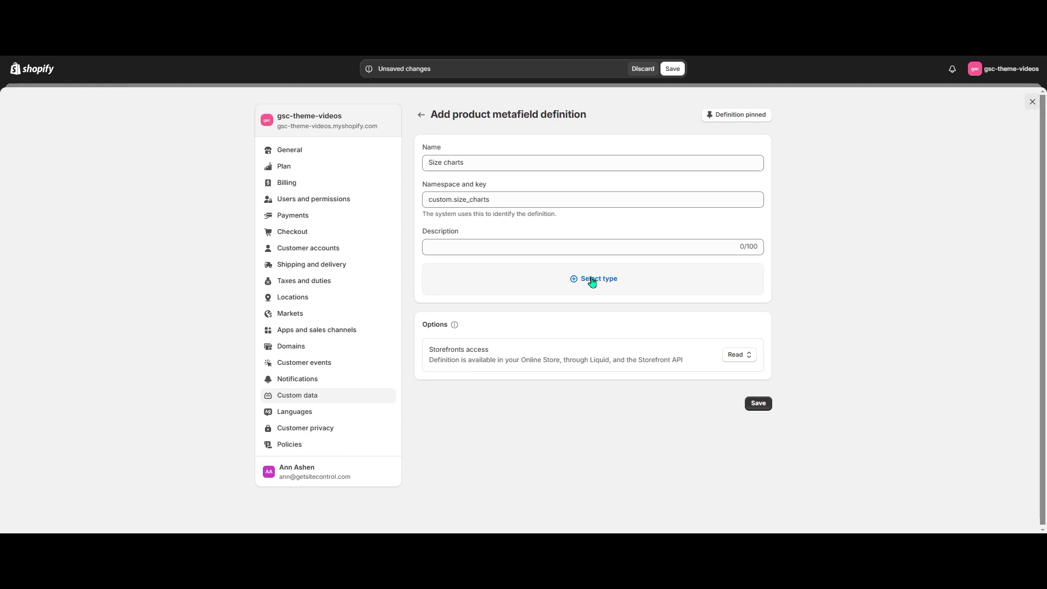
# Make it a metaobject reference to Size charts, save the definition, and return to Products.
pyautogui.click(589, 278)
pyautogui.scroll(-7, 567, 374)
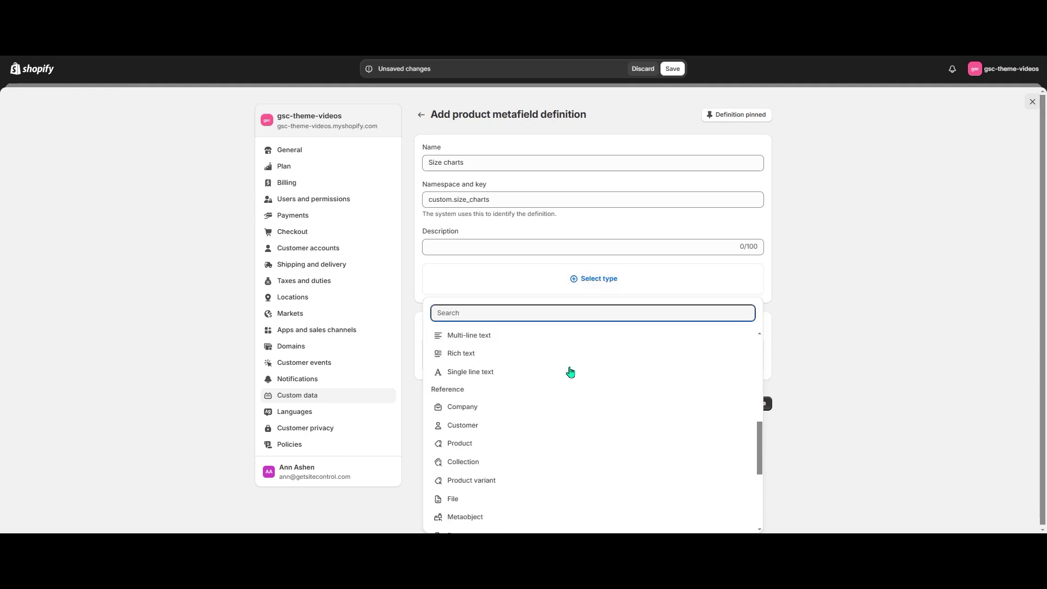
pyautogui.scroll(-1, 570, 372)
pyautogui.click(479, 367)
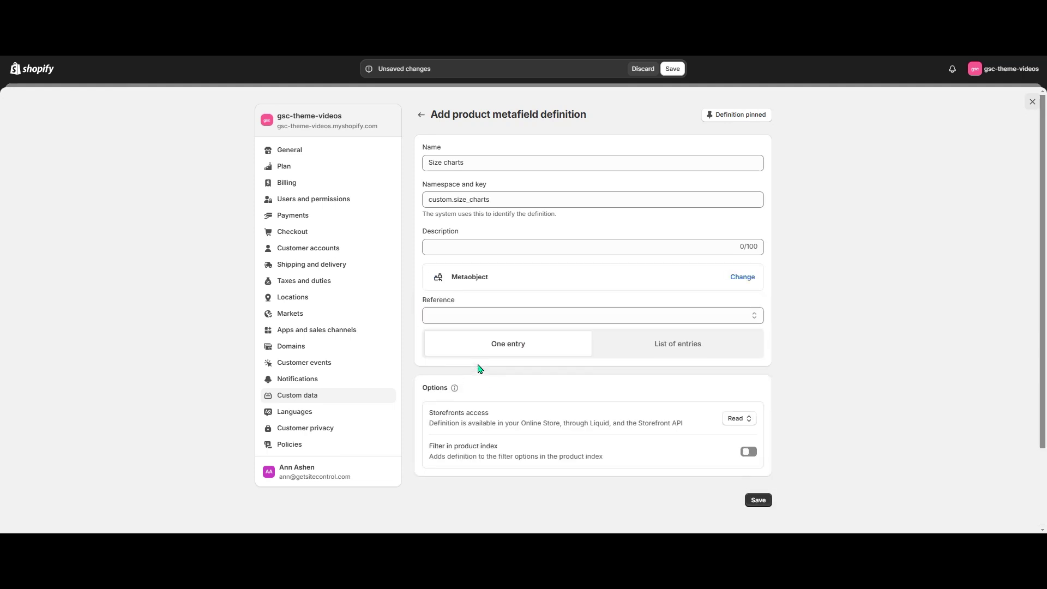
pyautogui.click(464, 321)
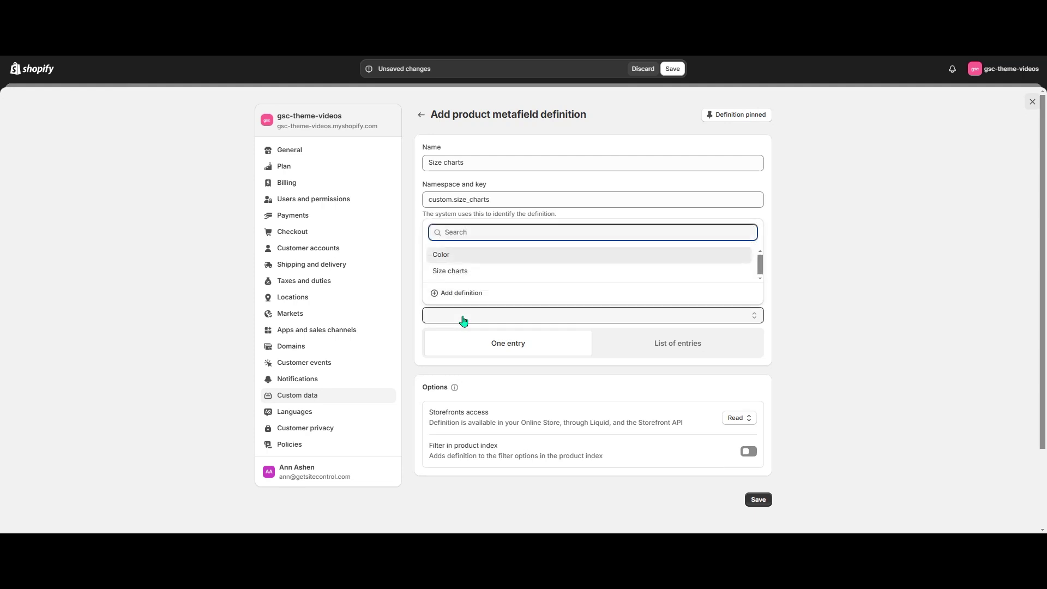
pyautogui.click(461, 272)
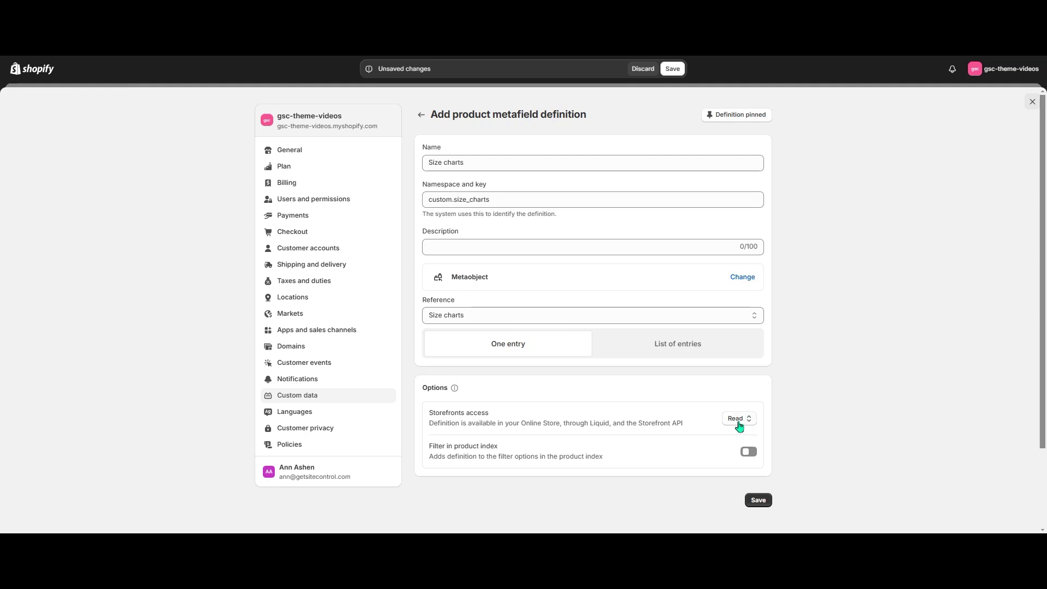
pyautogui.click(759, 500)
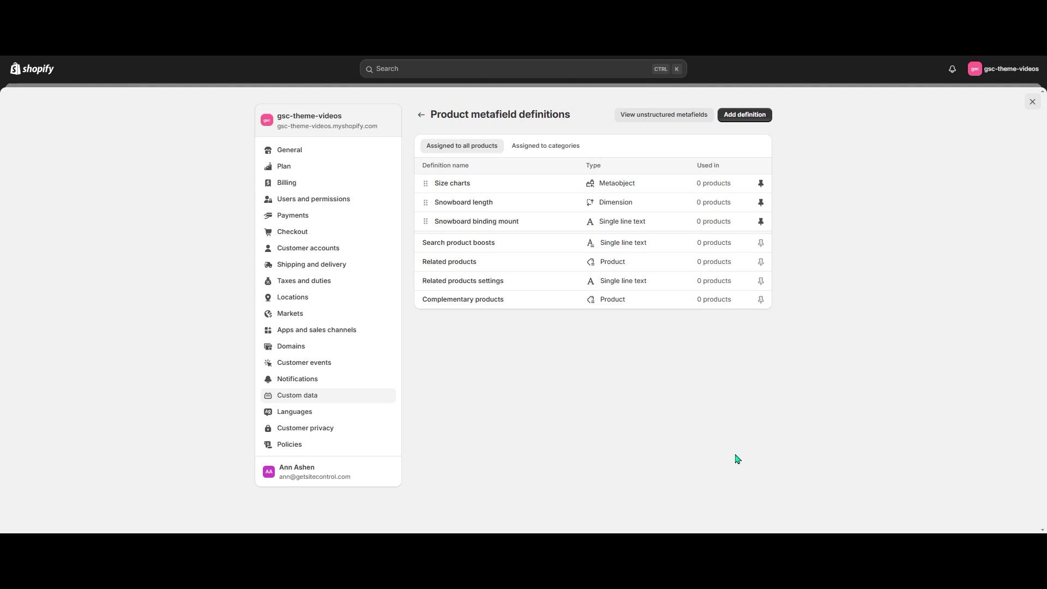
pyautogui.press('Escape')
pyautogui.click(39, 125)
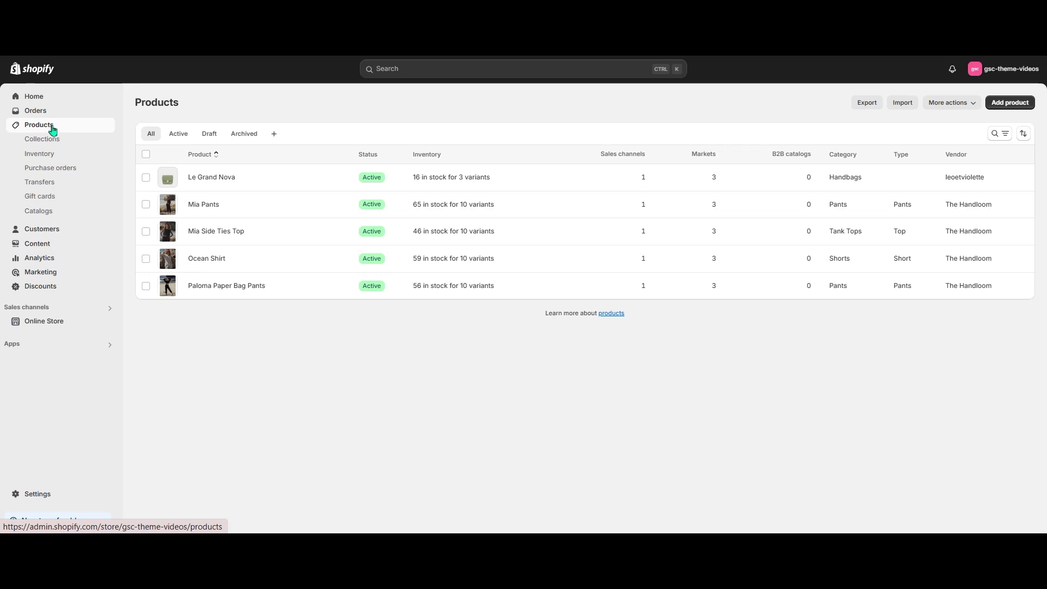
# Inspect the new Size charts metafield on Mia Pants, then select all five products in the list.
pyautogui.click(205, 206)
pyautogui.click(369, 228)
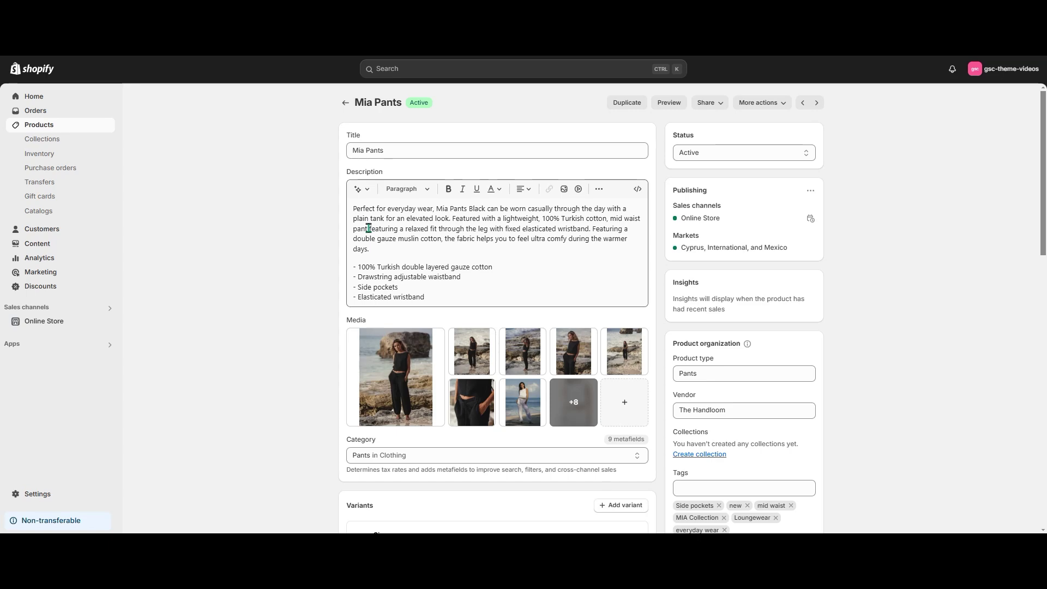
pyautogui.scroll(-12, 369, 229)
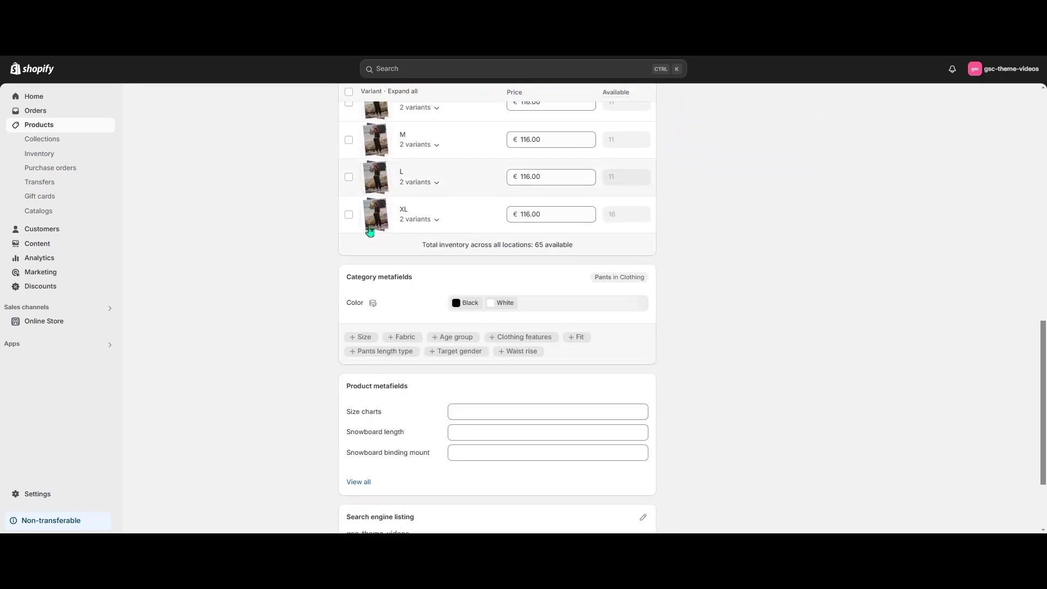
pyautogui.scroll(-2, 368, 229)
pyautogui.click(469, 301)
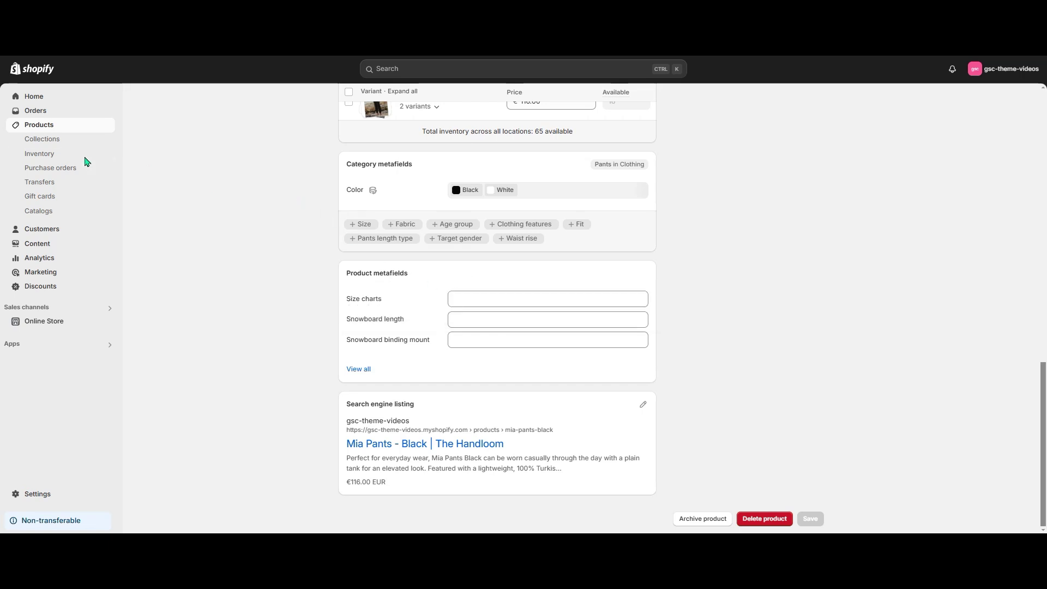
pyautogui.click(38, 126)
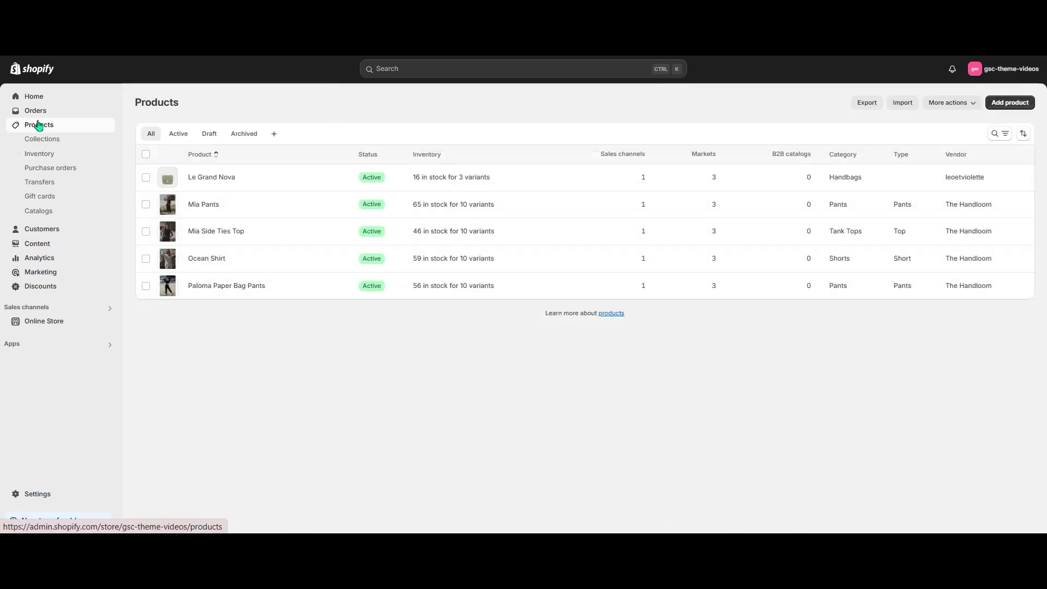
pyautogui.click(146, 155)
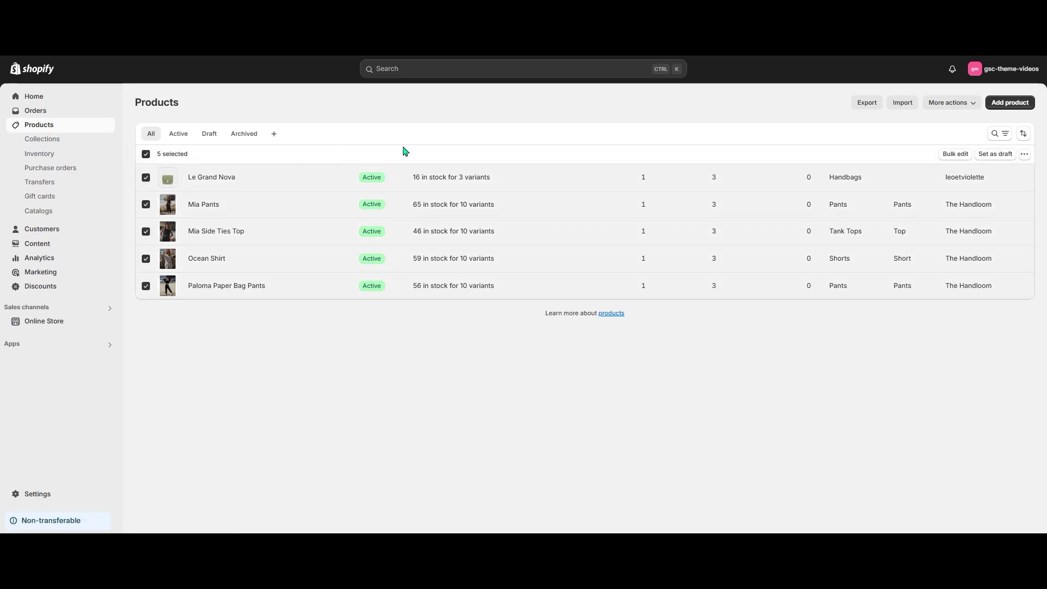
# Open the selected products in the bulk editor and add a Size charts column.
pyautogui.click(955, 155)
pyautogui.click(976, 74)
pyautogui.scroll(-8, 939, 166)
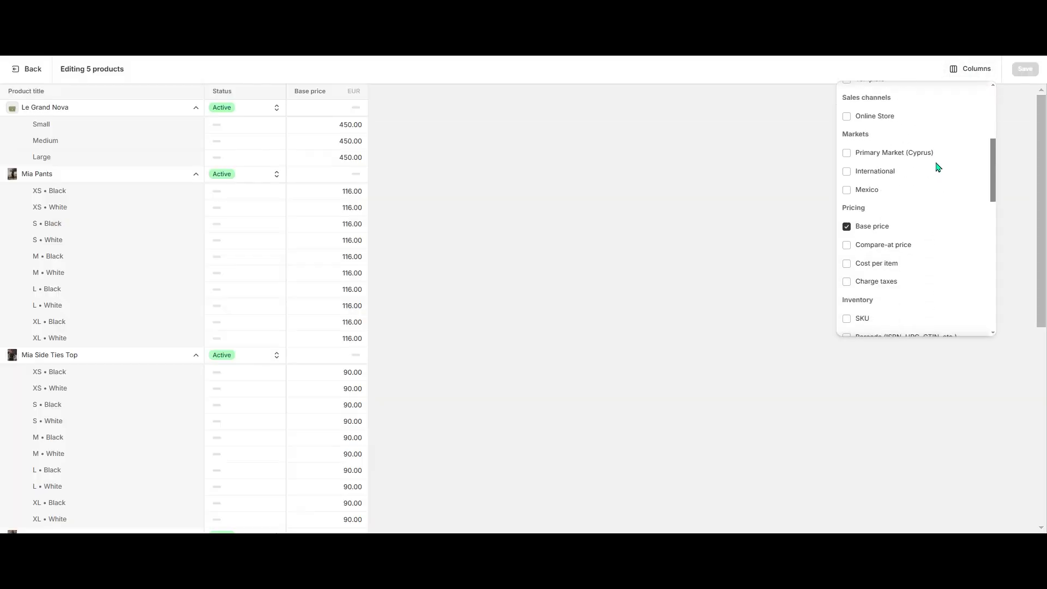
pyautogui.scroll(-5, 936, 166)
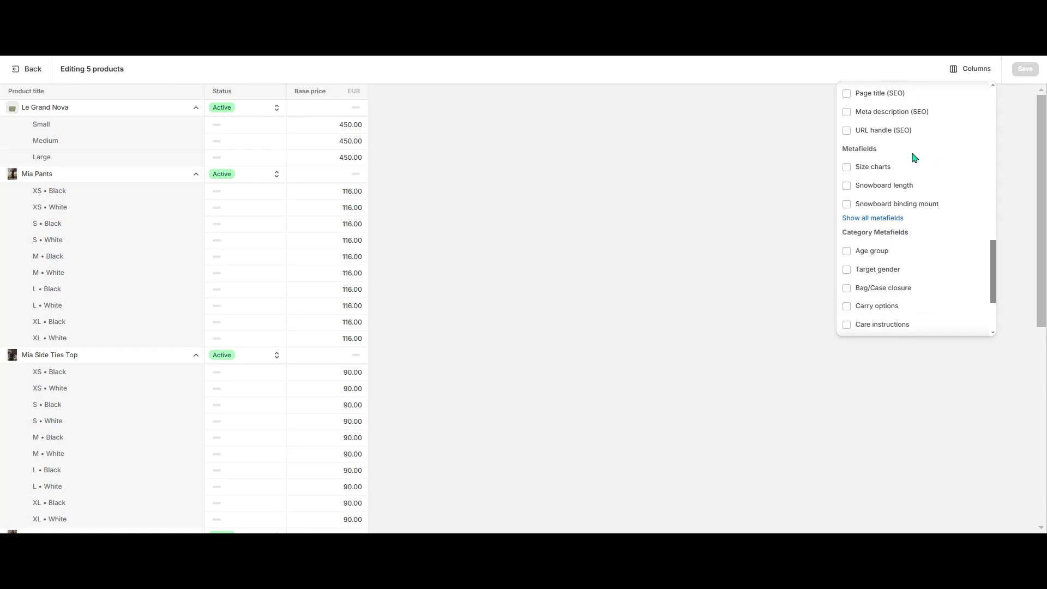
pyautogui.click(886, 167)
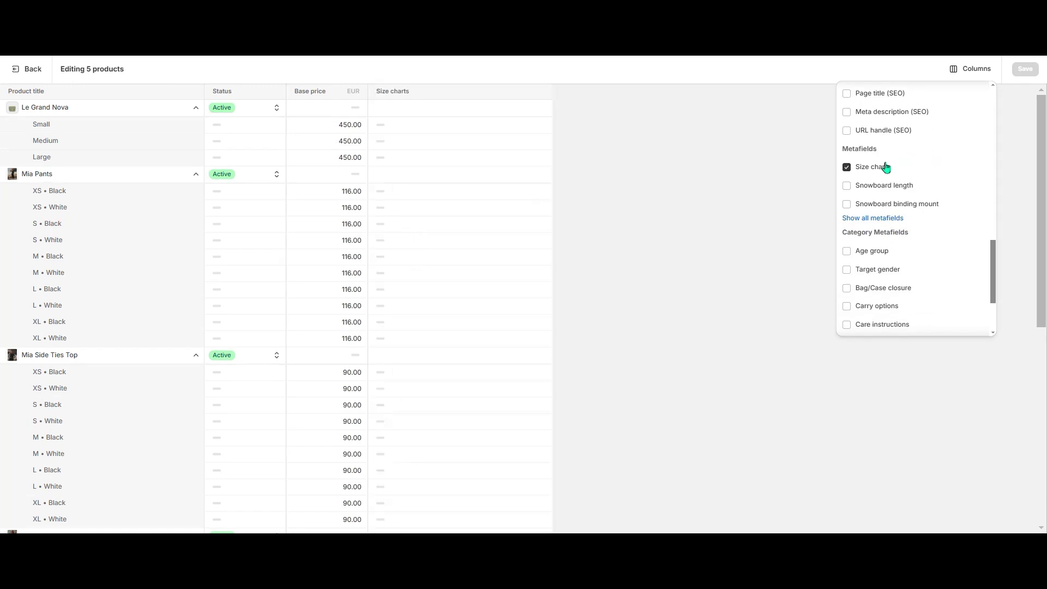
pyautogui.click(646, 194)
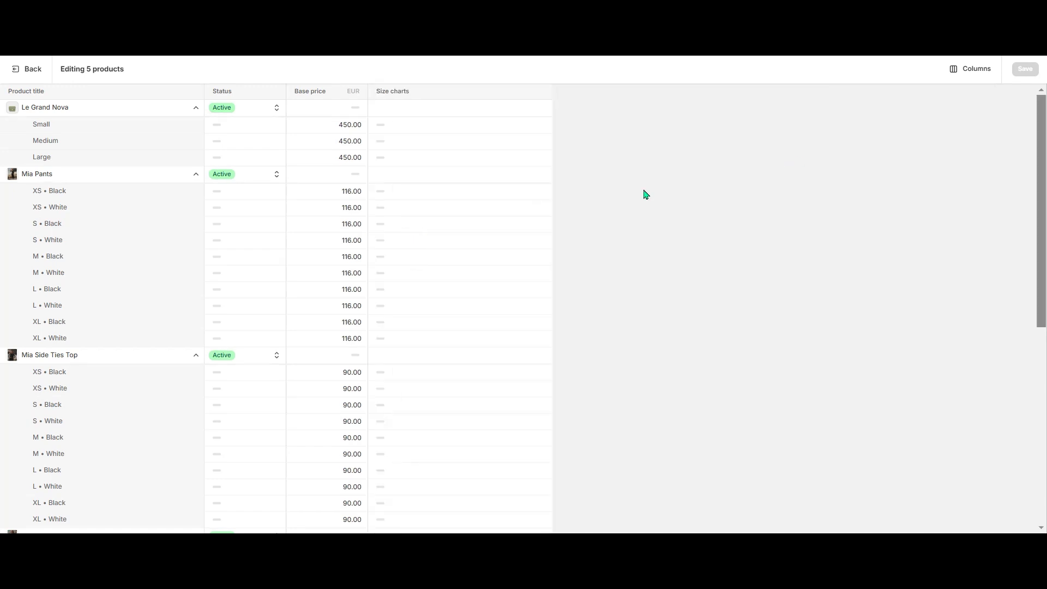
# Assign Size Charts Bottoms to Mia Pants, save the bulk edits, and go back to Products.
pyautogui.click(389, 182)
pyautogui.click(389, 179)
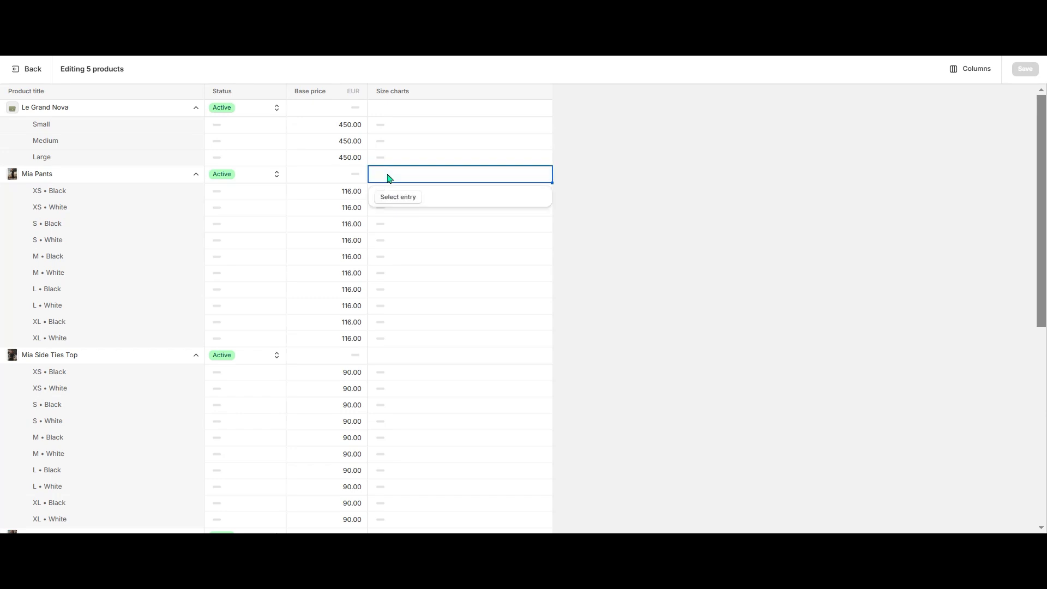
pyautogui.click(398, 198)
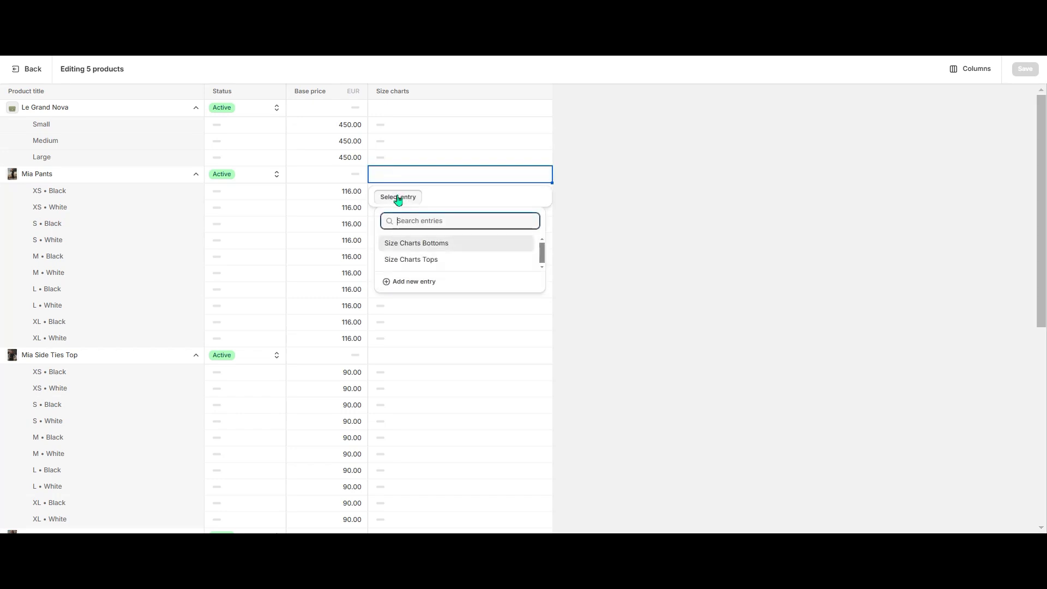
pyautogui.click(428, 243)
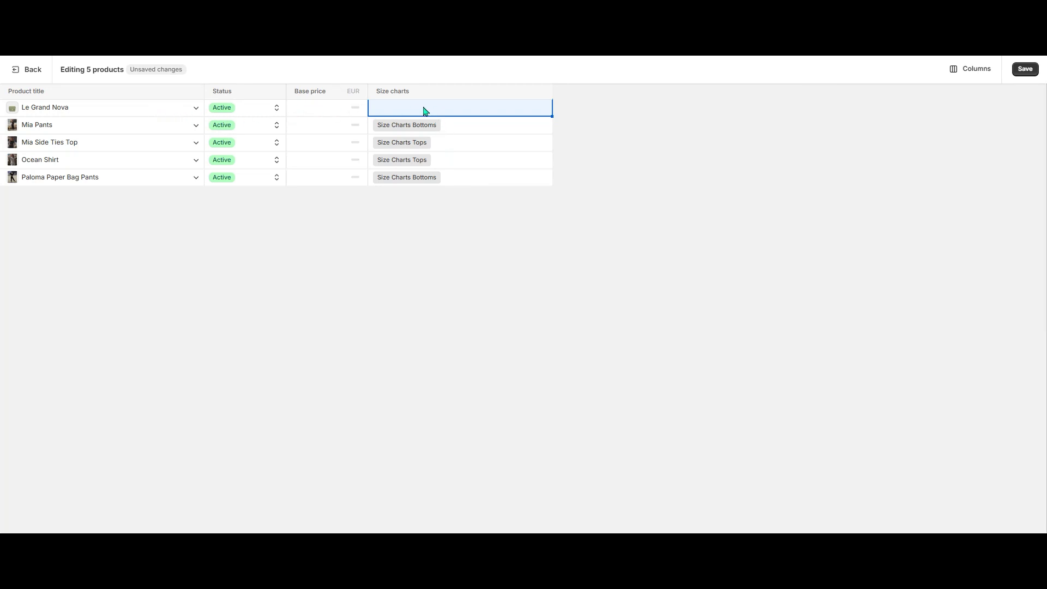
pyautogui.click(1020, 71)
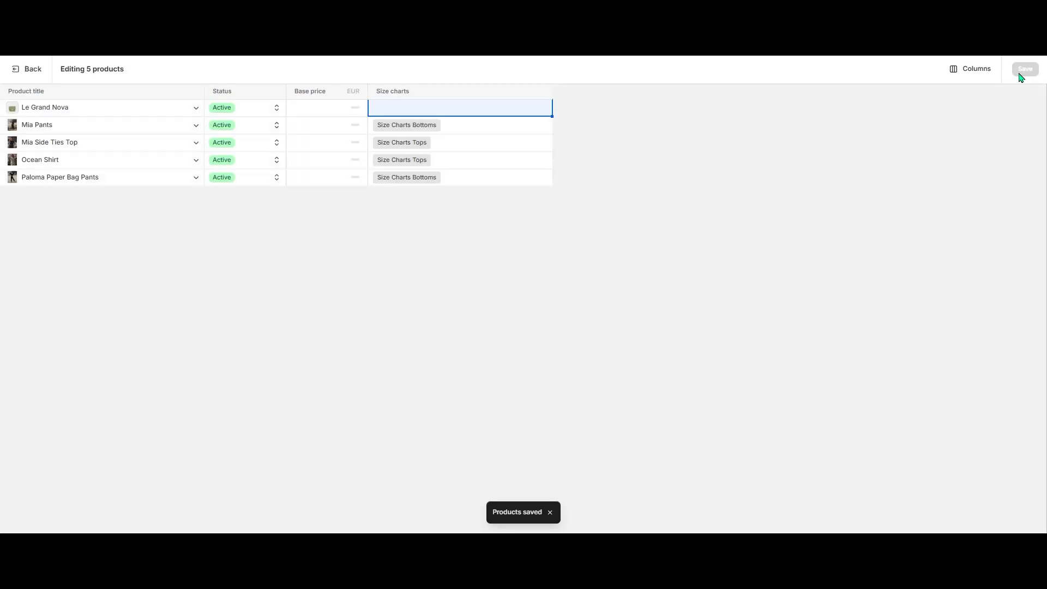
pyautogui.click(34, 76)
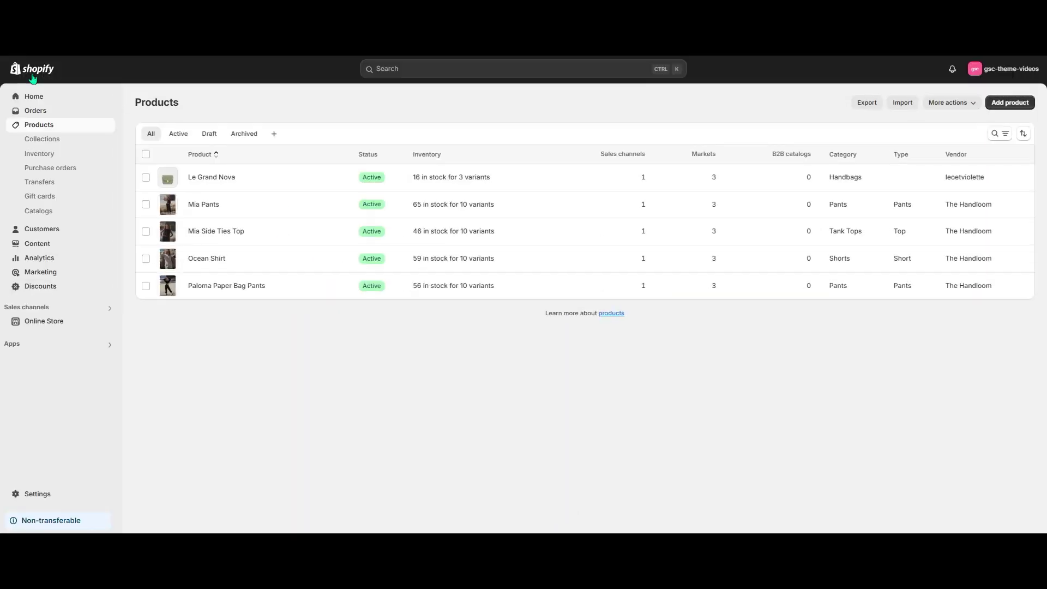
# Open the Aurora theme editor on the Default product template and select the Variant picker block.
pyautogui.click(59, 319)
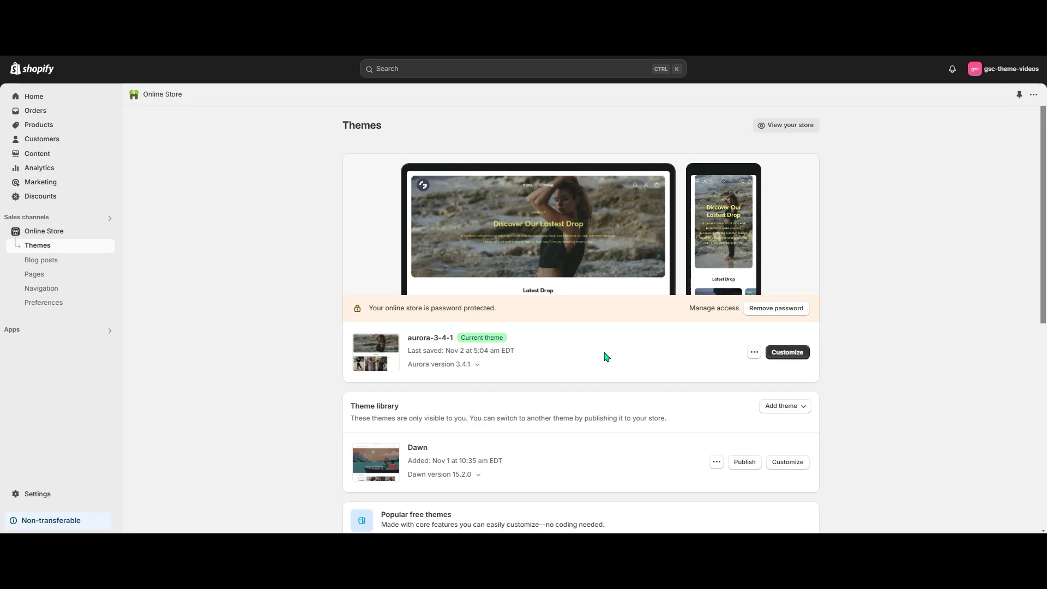
pyautogui.click(784, 352)
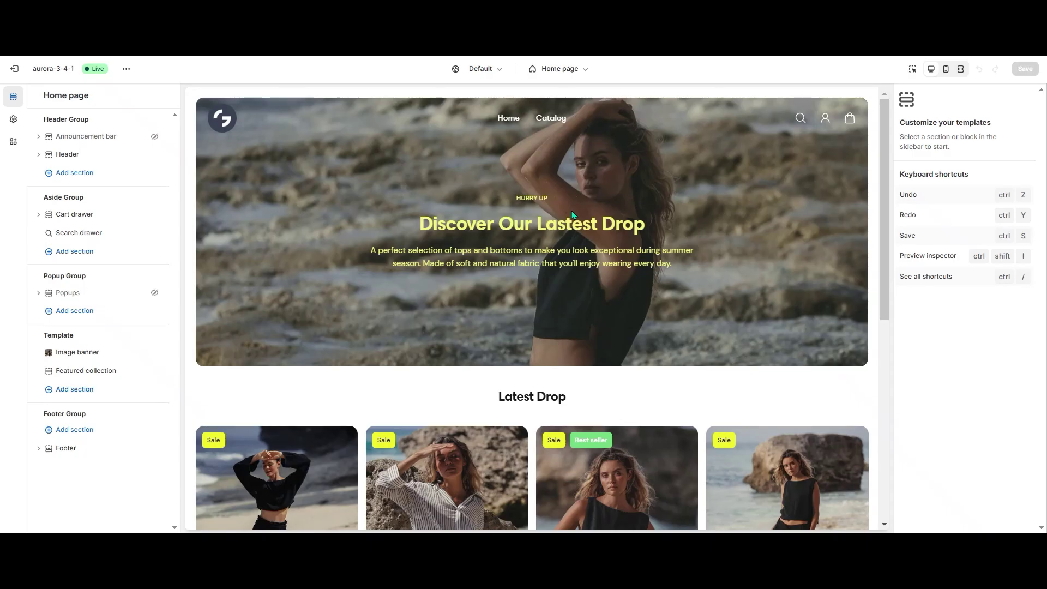
pyautogui.click(560, 69)
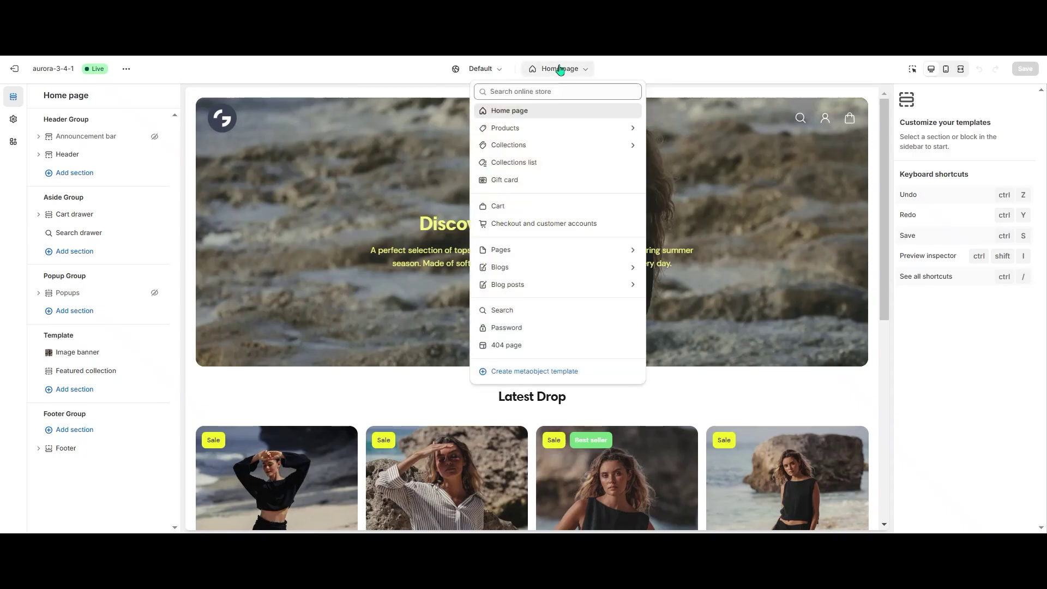
pyautogui.click(540, 131)
pyautogui.click(535, 147)
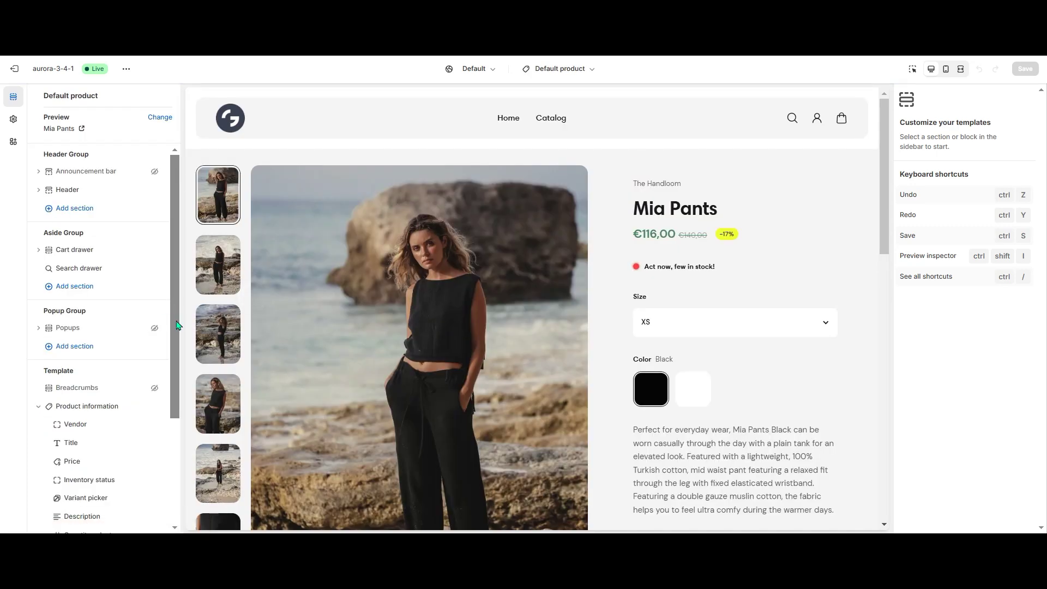
pyautogui.scroll(-3, 161, 322)
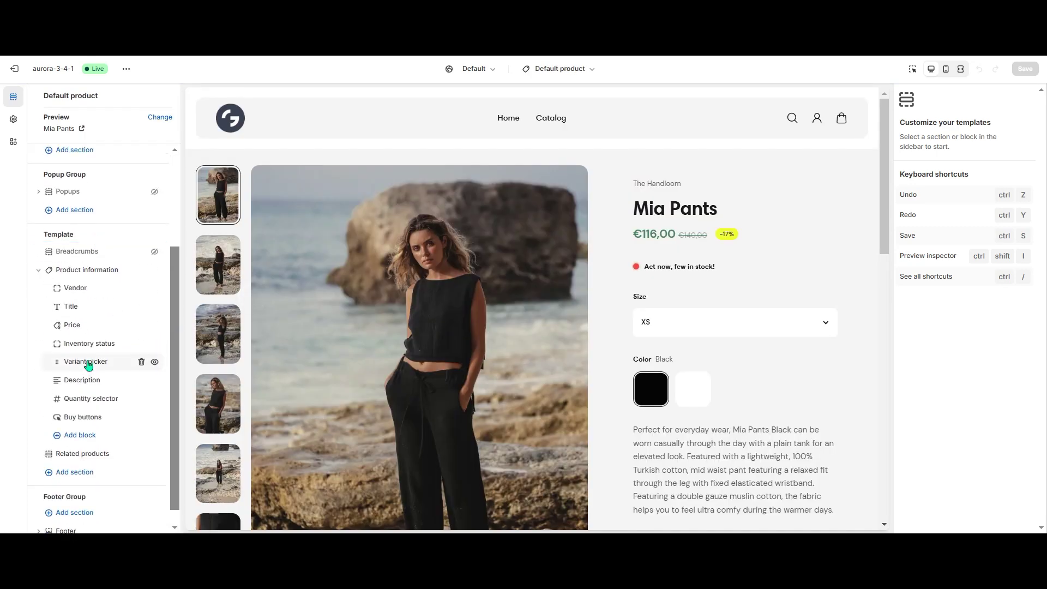
pyautogui.click(88, 364)
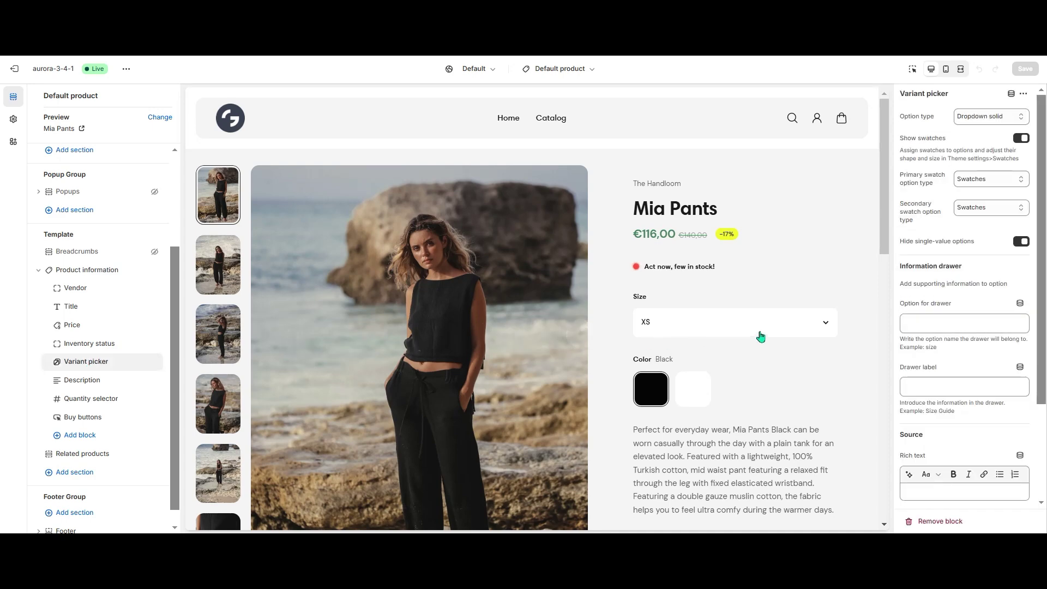
# Set the drawer option to Size and connect its label to the product's Size charts > Size chart label.
pyautogui.click(915, 323)
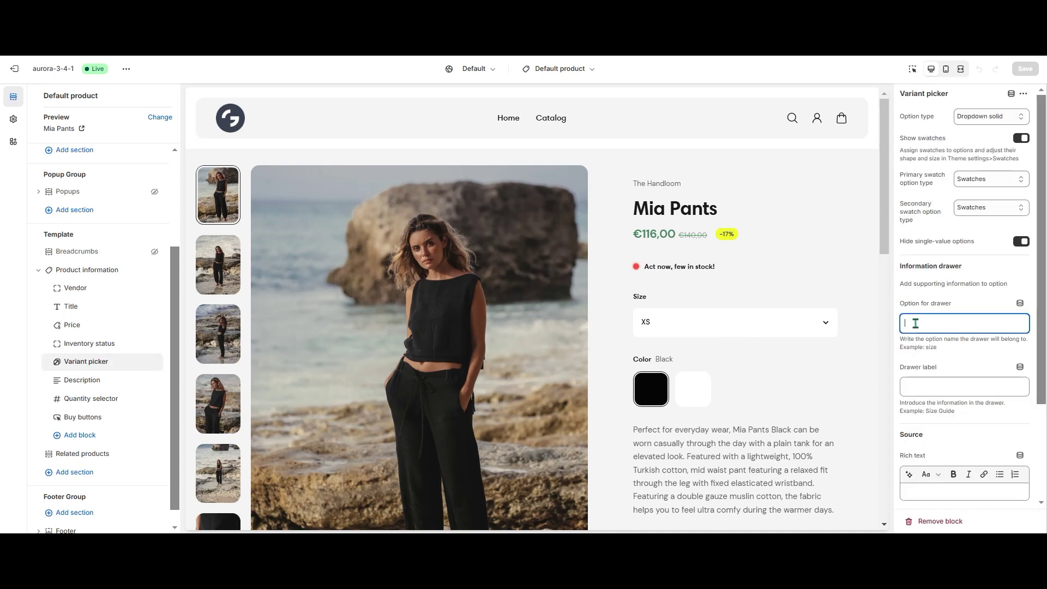
pyautogui.write('Siz')
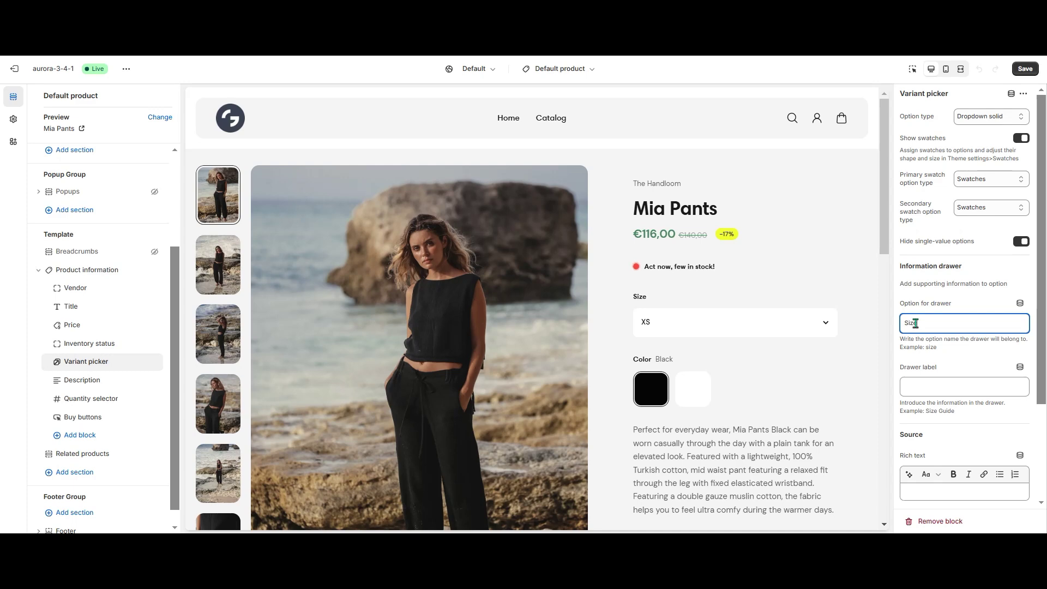
pyautogui.write('e')
pyautogui.click(1020, 367)
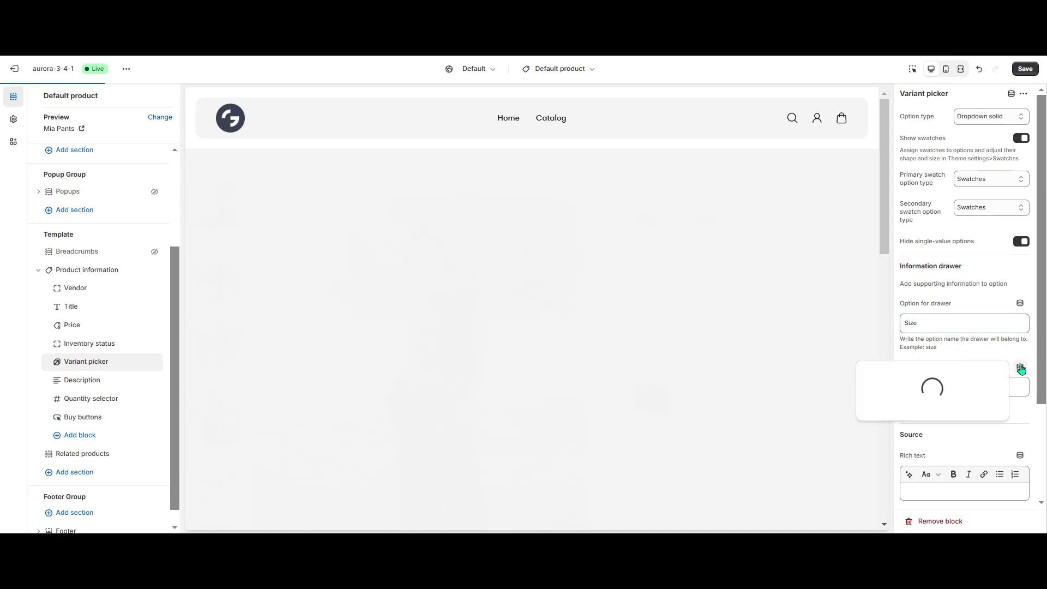
pyautogui.click(875, 376)
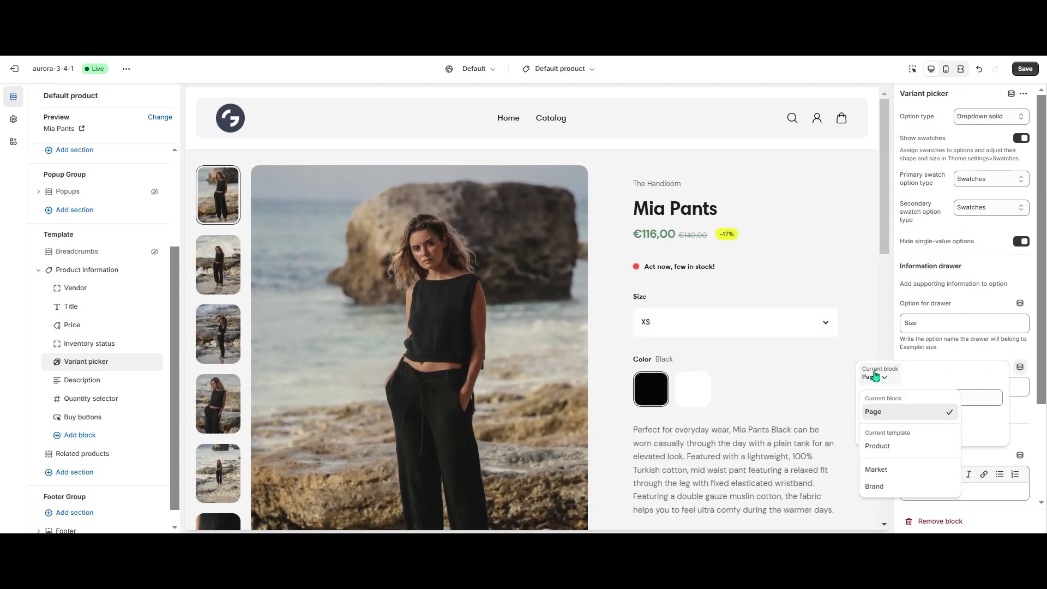
pyautogui.click(878, 446)
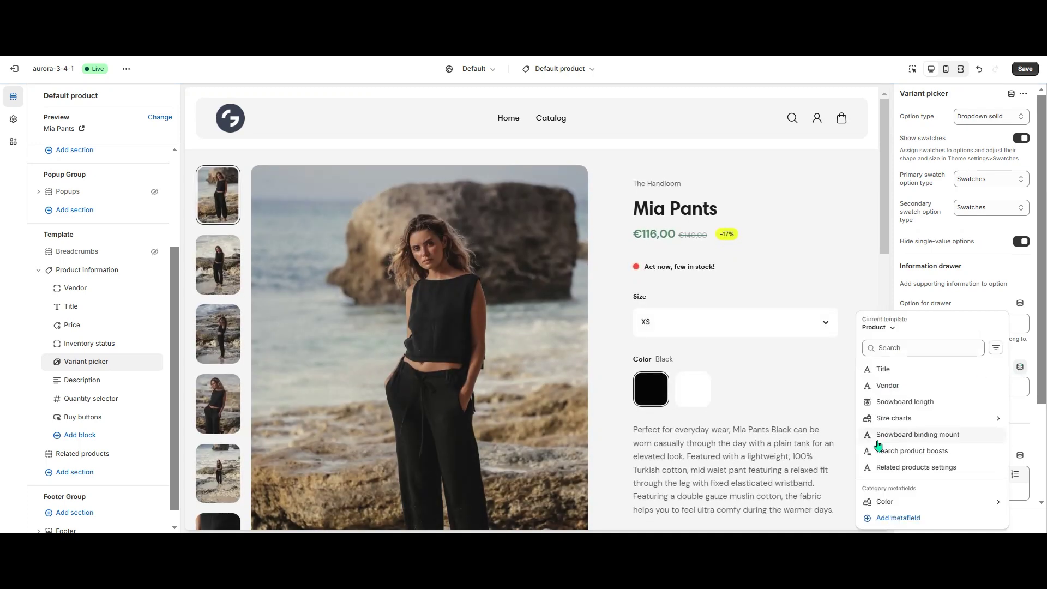
pyautogui.click(888, 420)
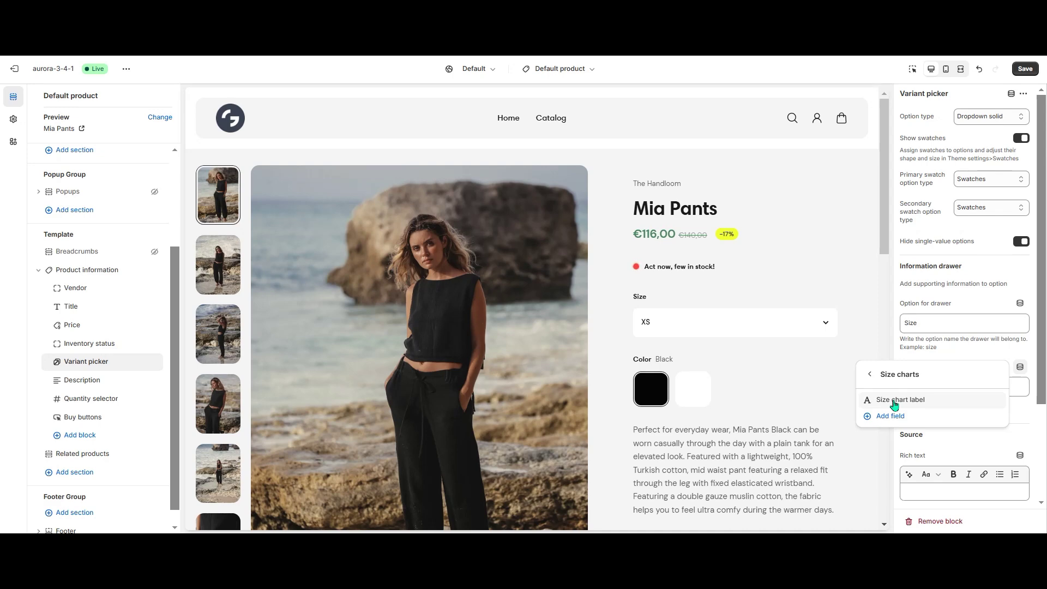
pyautogui.click(894, 401)
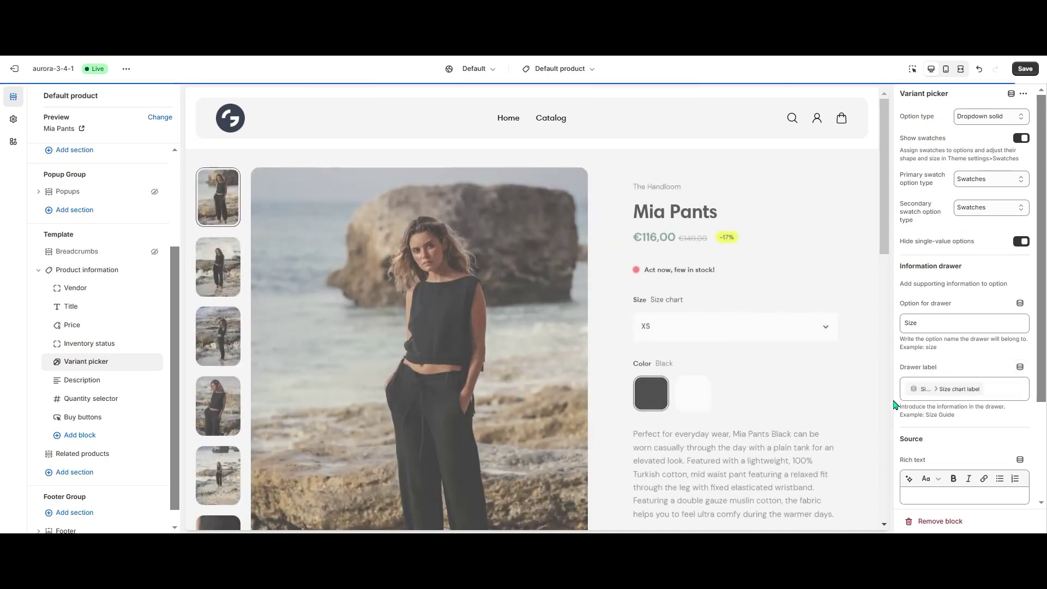
# Connect the drawer's Page setting to the product's Size charts > Size chart page metafield.
pyautogui.scroll(-3, 896, 402)
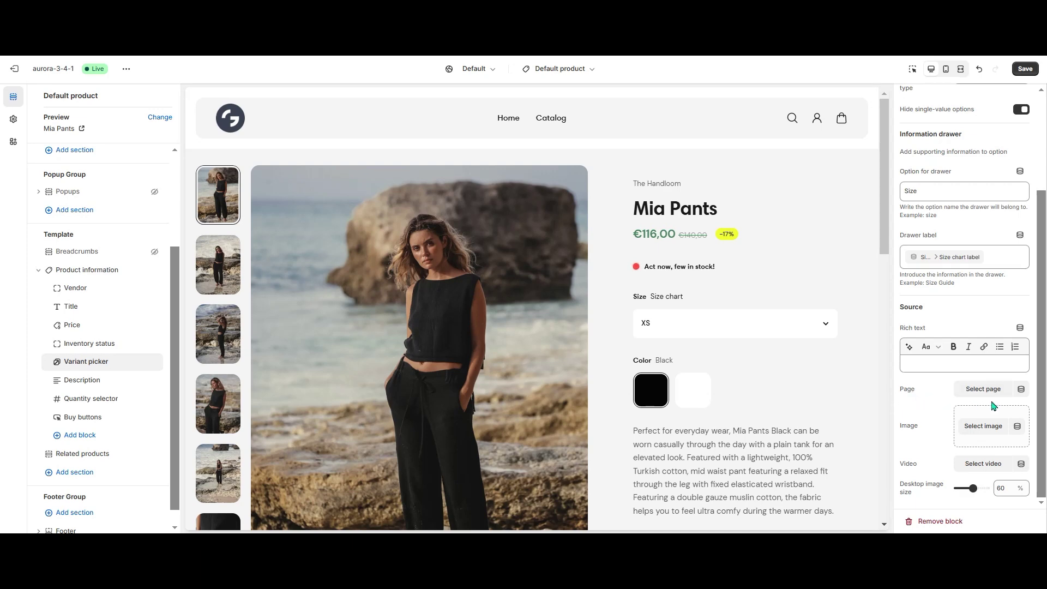
pyautogui.click(1022, 390)
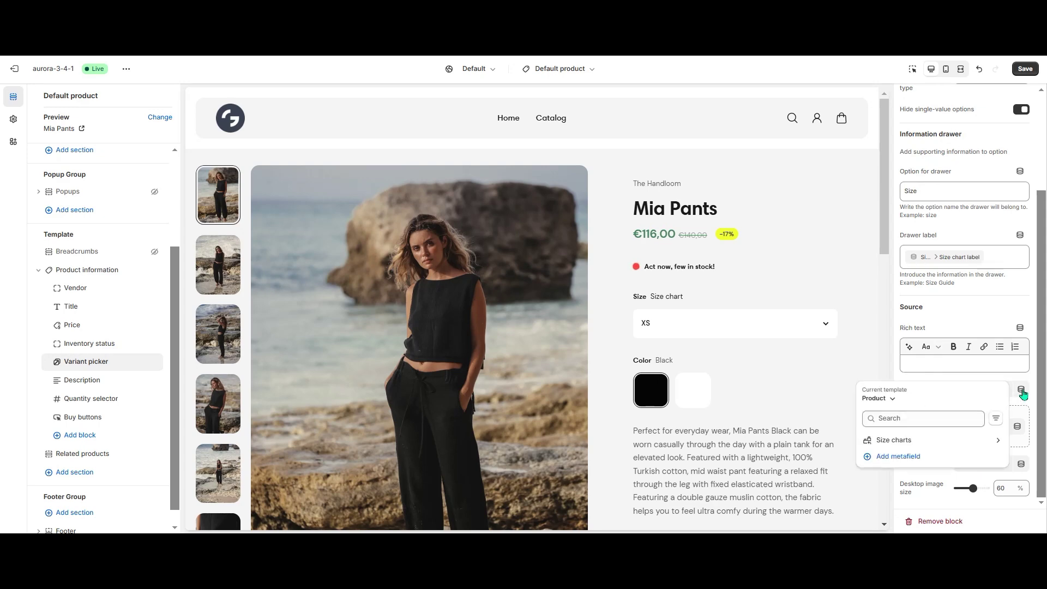
pyautogui.click(903, 441)
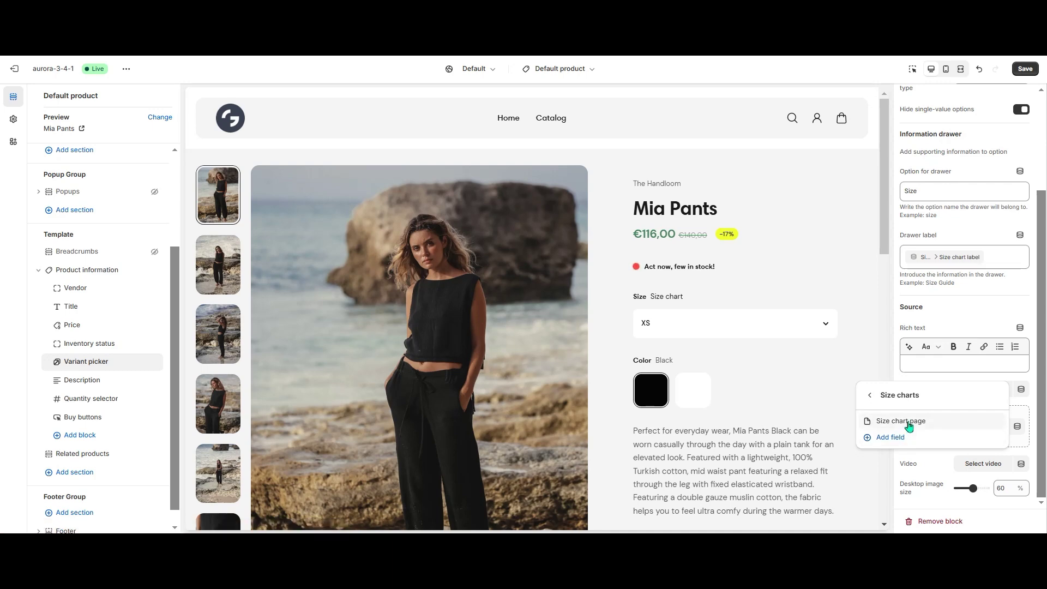
pyautogui.click(909, 426)
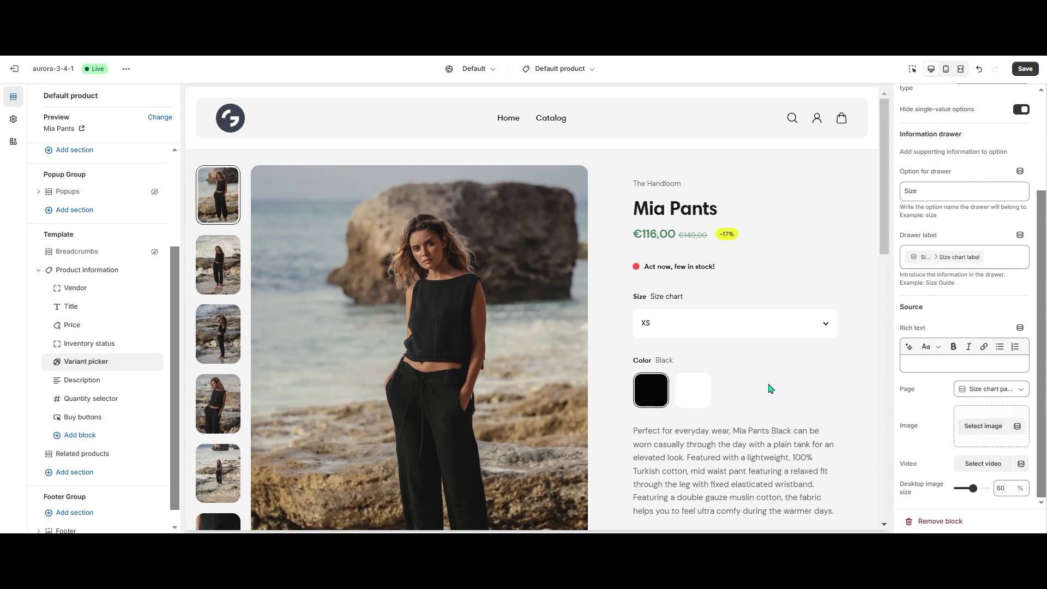
# Open Ocean Shirt's size chart drawer in the preview and scroll through its bust and waist chart.
pyautogui.click(671, 303)
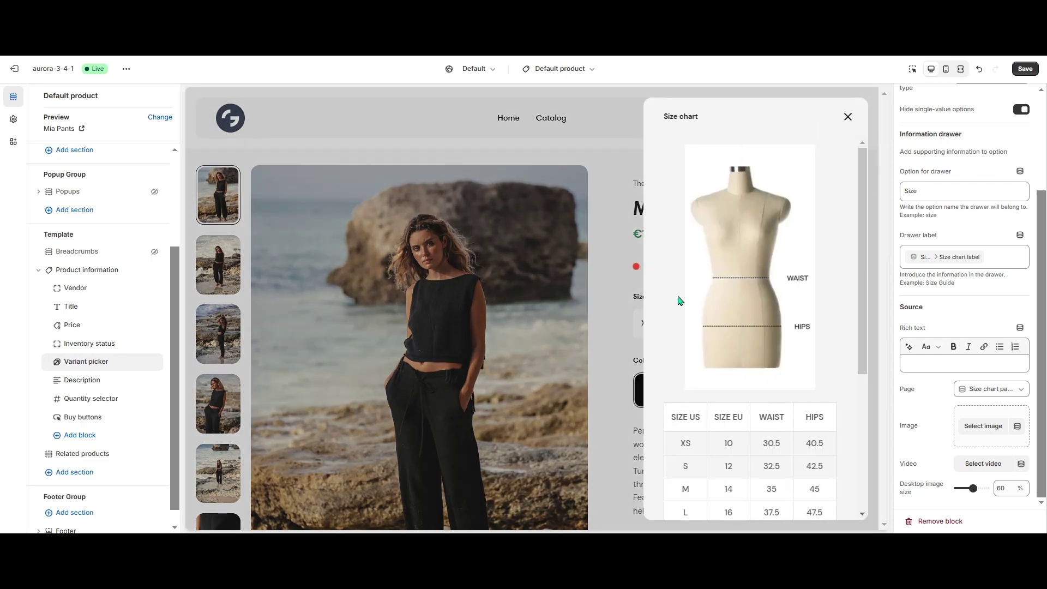
pyautogui.scroll(-3, 736, 265)
pyautogui.scroll(-2, 735, 265)
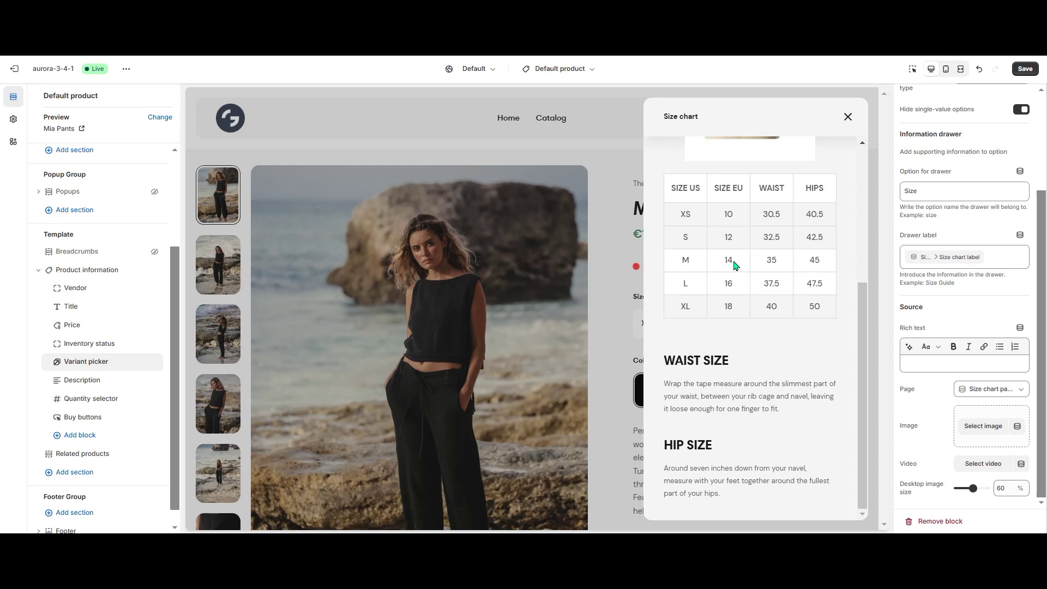
pyautogui.scroll(5, 736, 266)
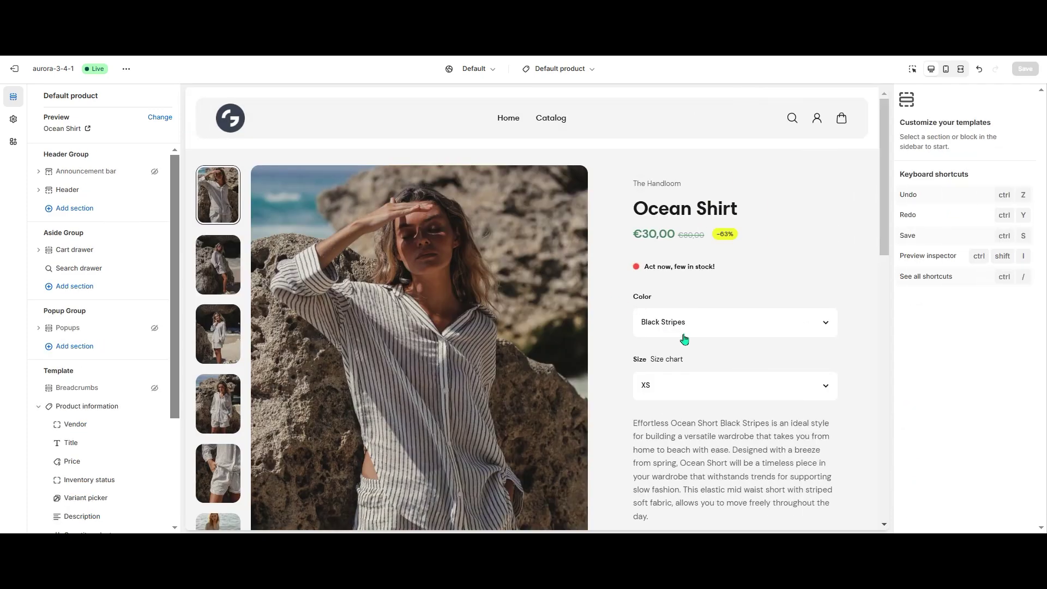
pyautogui.click(671, 359)
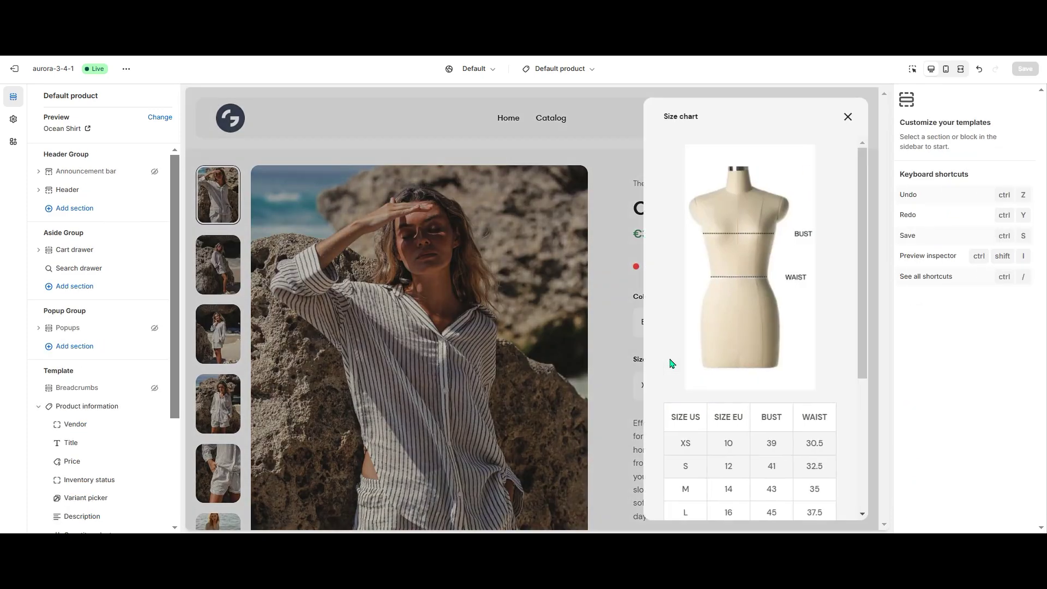
pyautogui.scroll(-3, 765, 250)
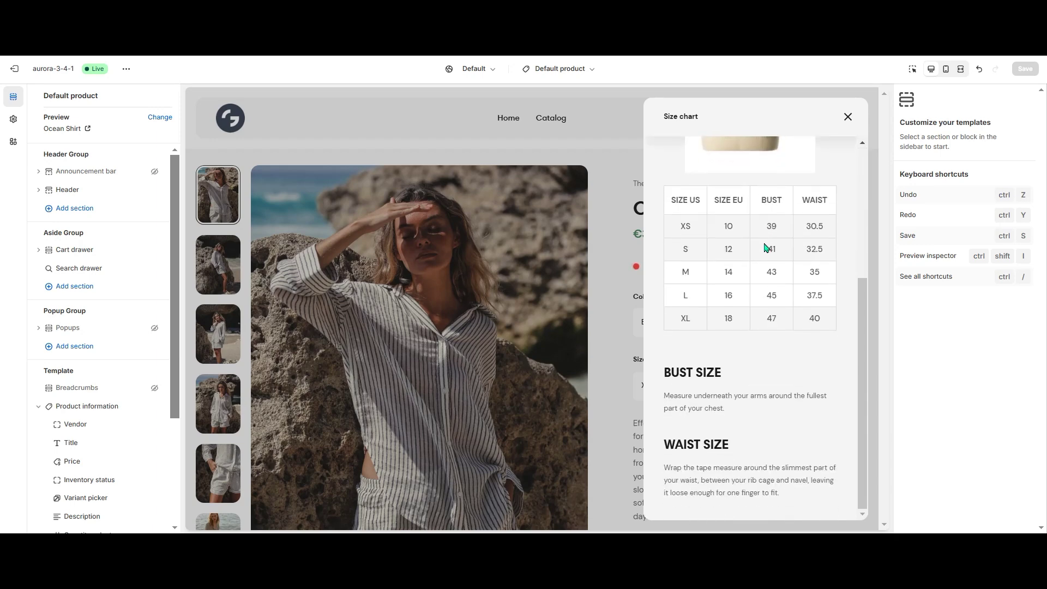
pyautogui.scroll(3, 769, 302)
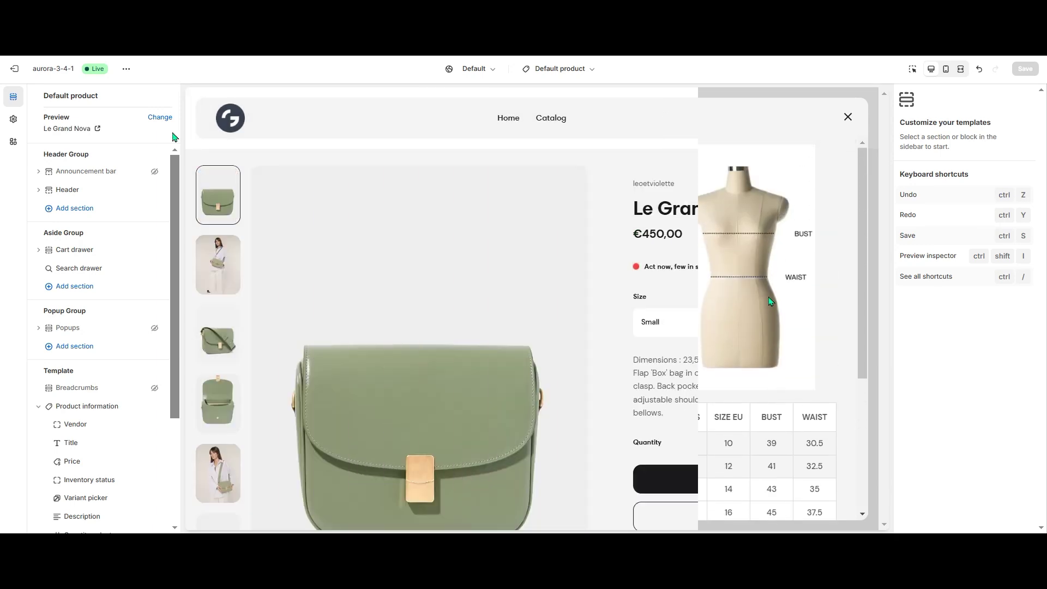